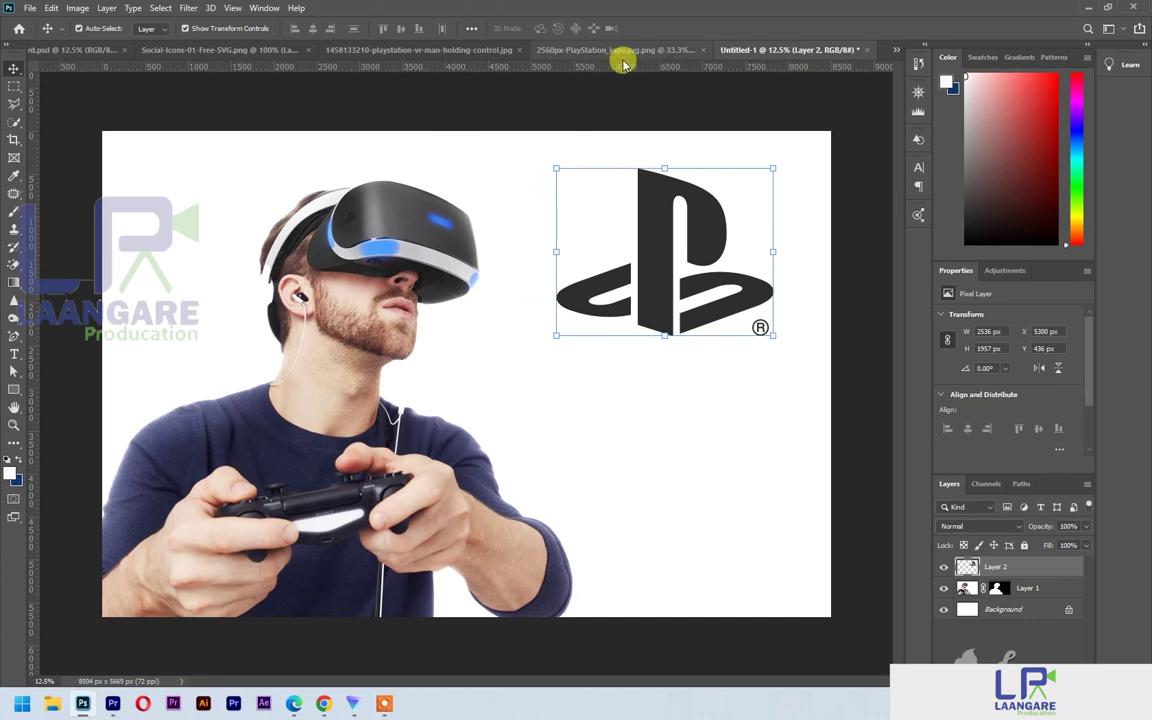
Step: Add the black text "PS VR HEAD SET" in bold Book Antiqua, 191 pt, below the PlayStation logo
left_click(617, 386)
left_click(16, 356)
left_click(603, 390)
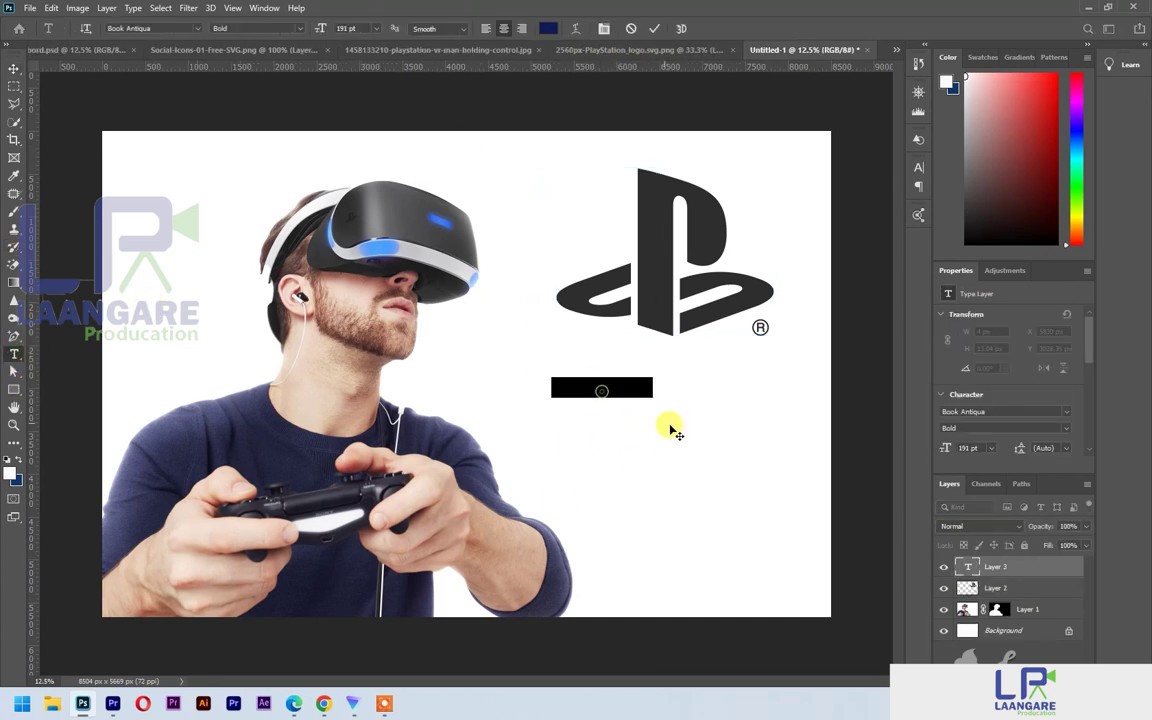
left_click(548, 28)
key("Return")
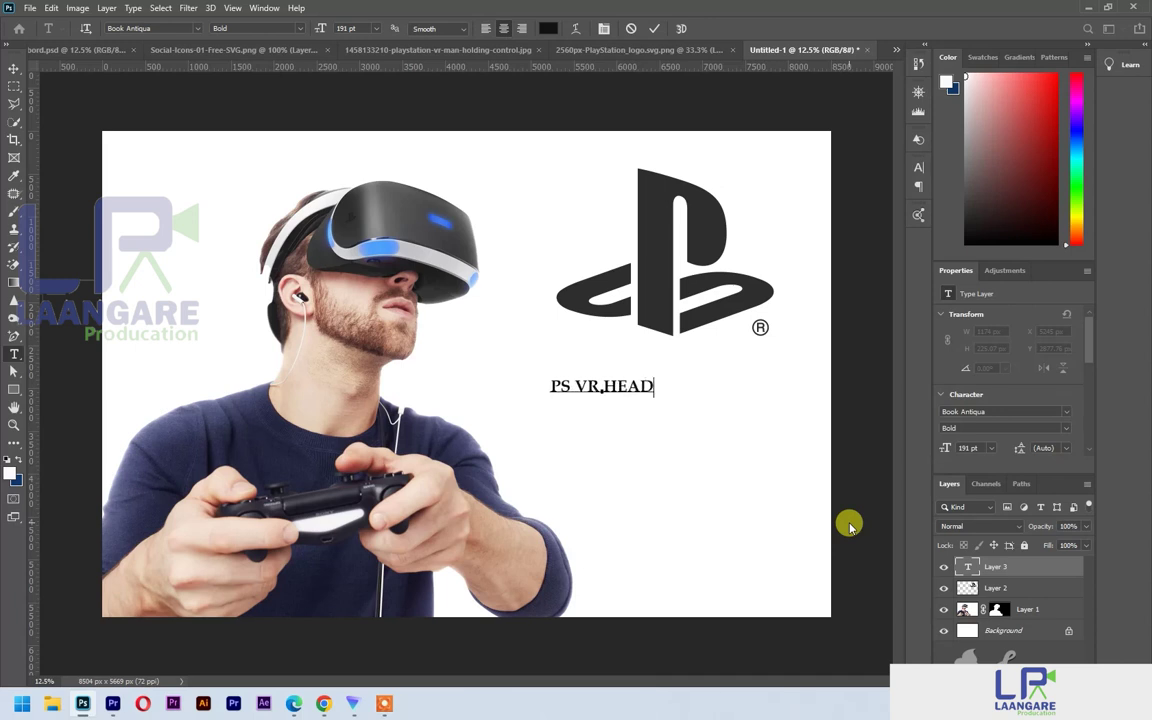
left_click(668, 30)
key("v")
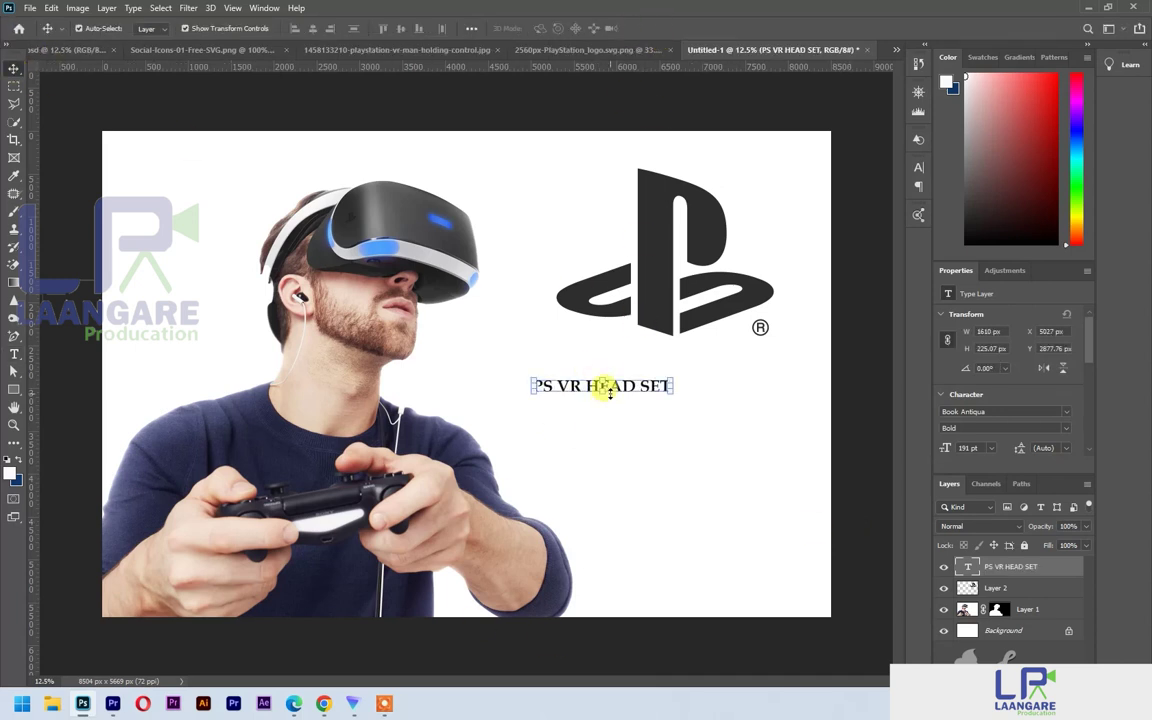
Step: Scale the "PS VR HEAD SET" title to about 160% and center it directly beneath the logo
left_click_drag(601, 386, 637, 390)
left_click_drag(709, 396, 750, 403)
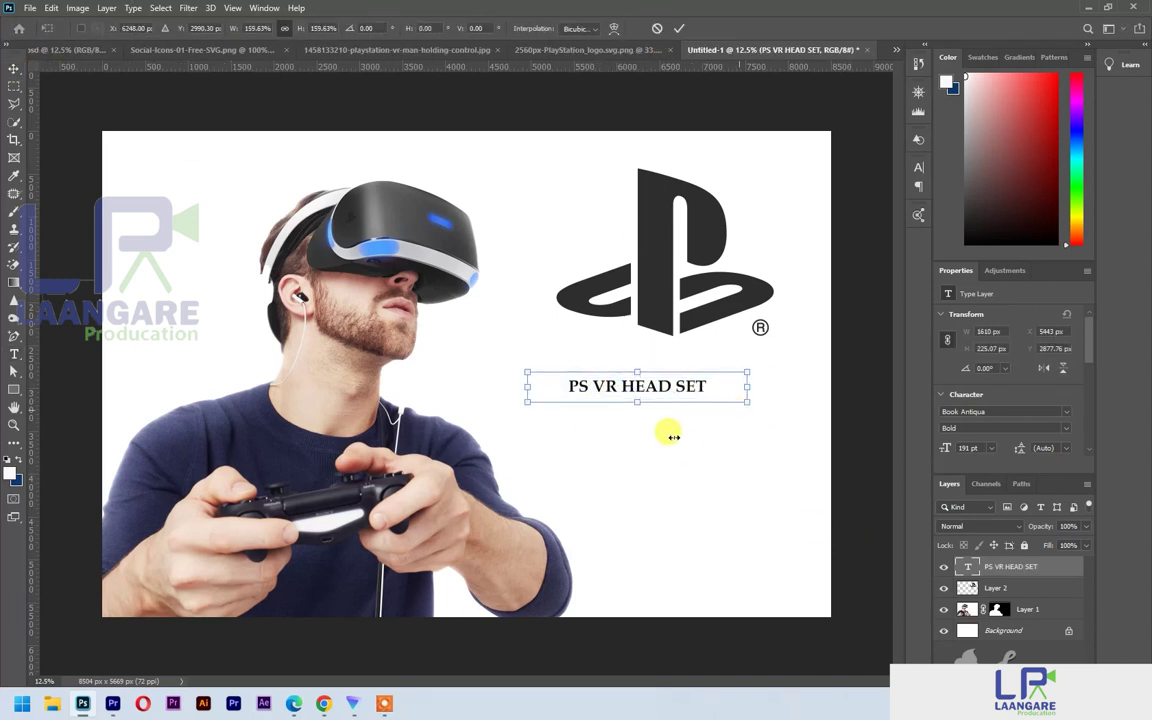
key("Return")
left_click_drag(592, 393, 612, 392)
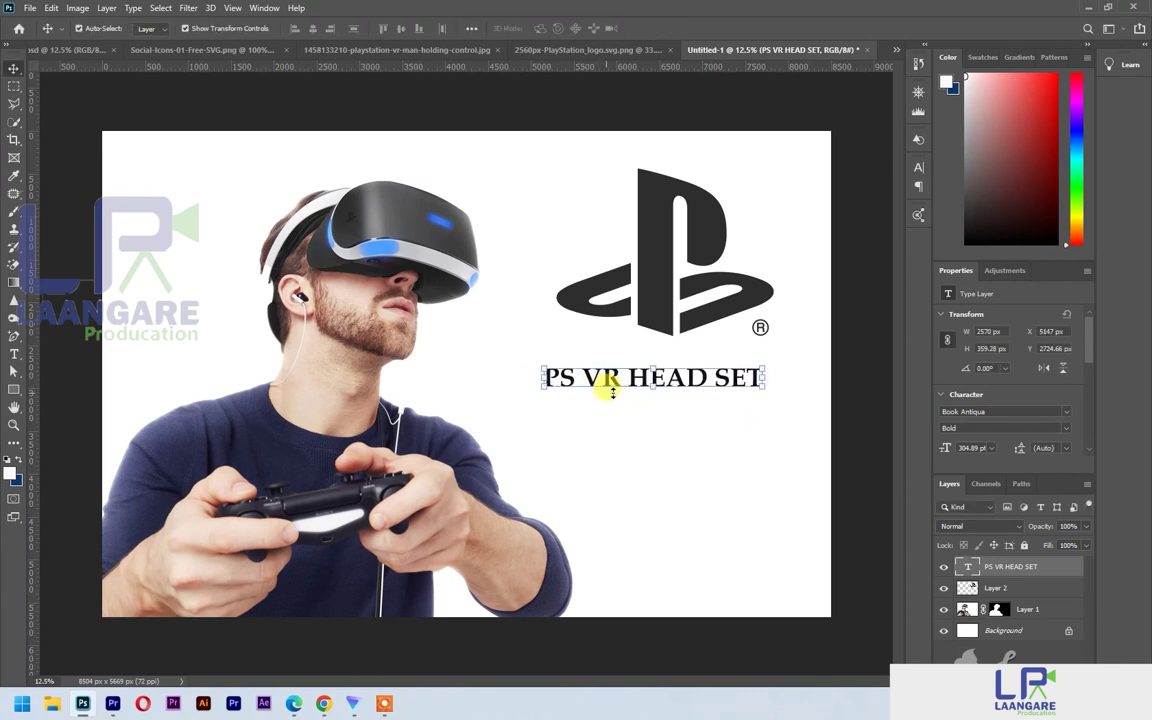
Step: Add the text "LIVE GAME" at 191 pt under the title and center it below that line
left_click(17, 357)
left_click(598, 405)
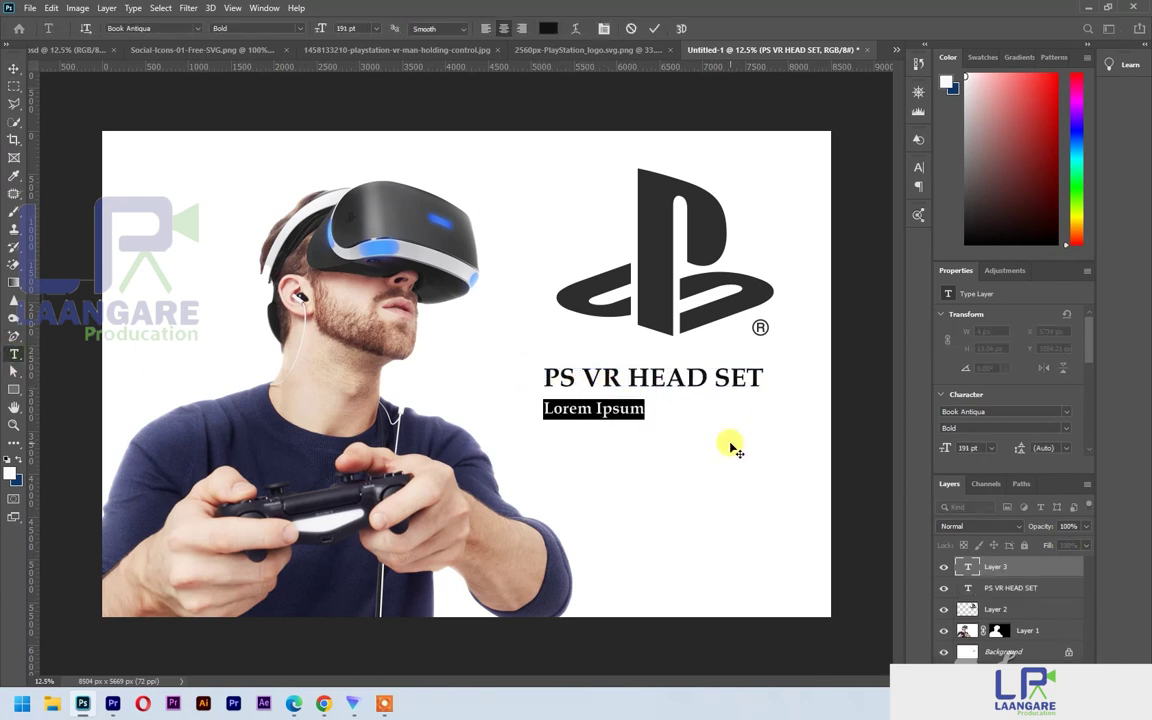
type("LIVE GAME")
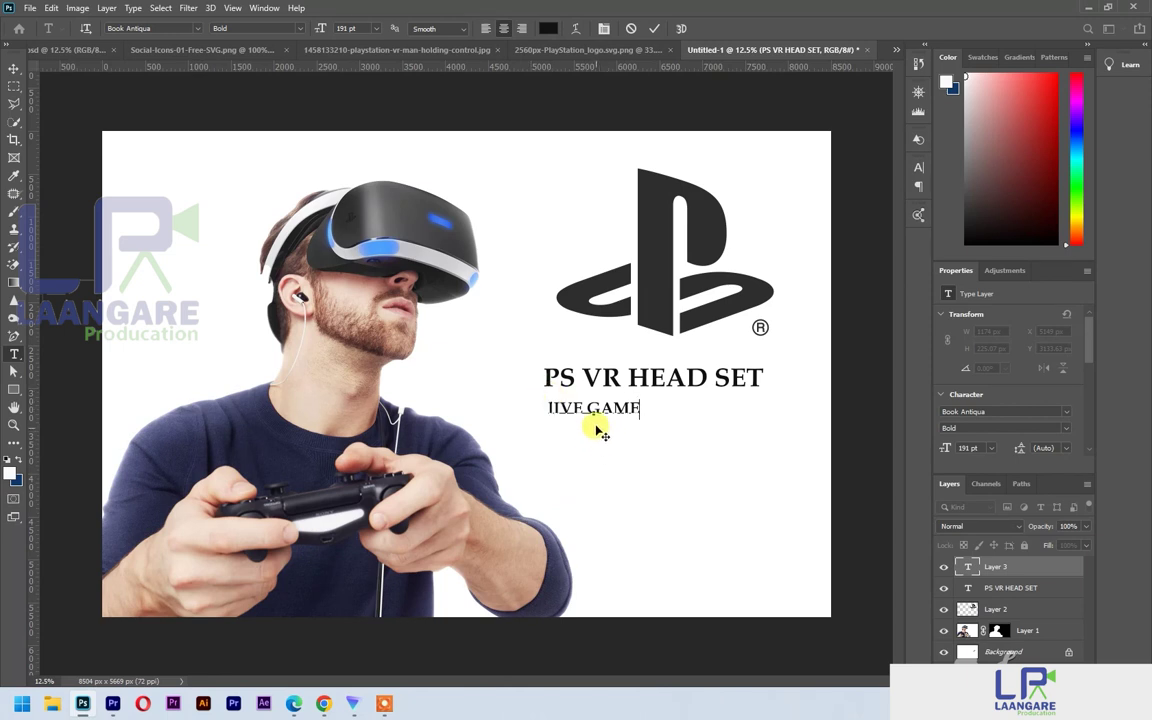
left_click(596, 430)
left_click(554, 409)
key("BackSpace")
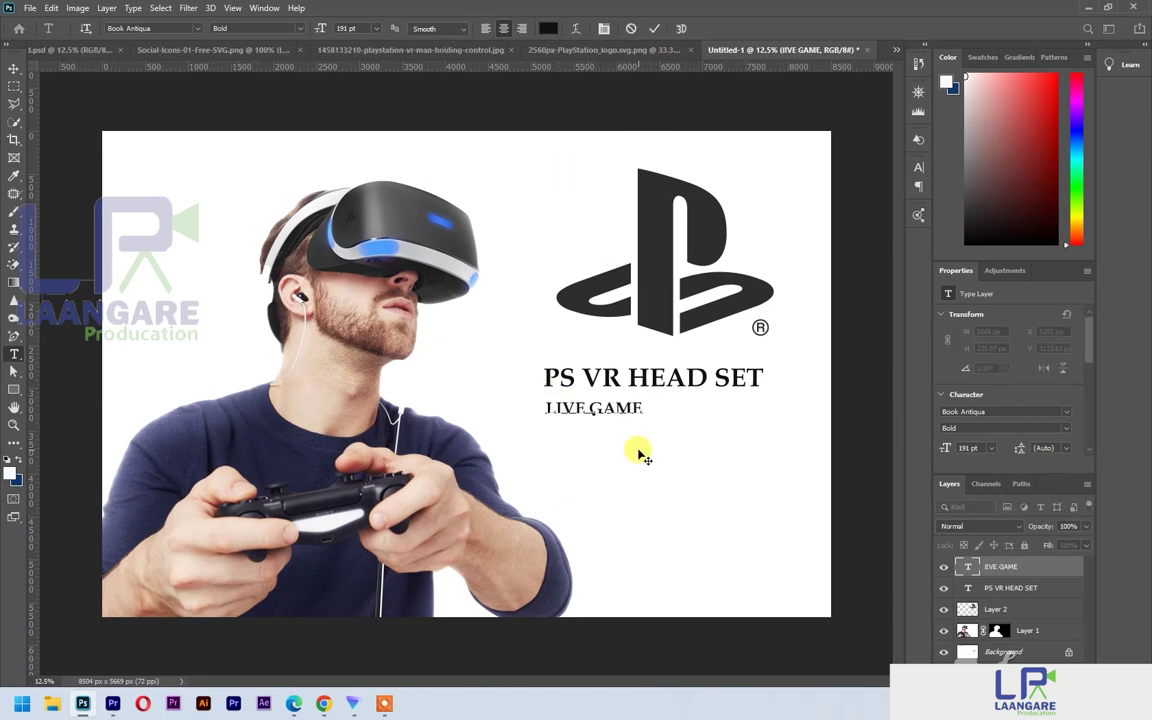
left_click(650, 30)
key("v")
left_click_drag(571, 406, 632, 406)
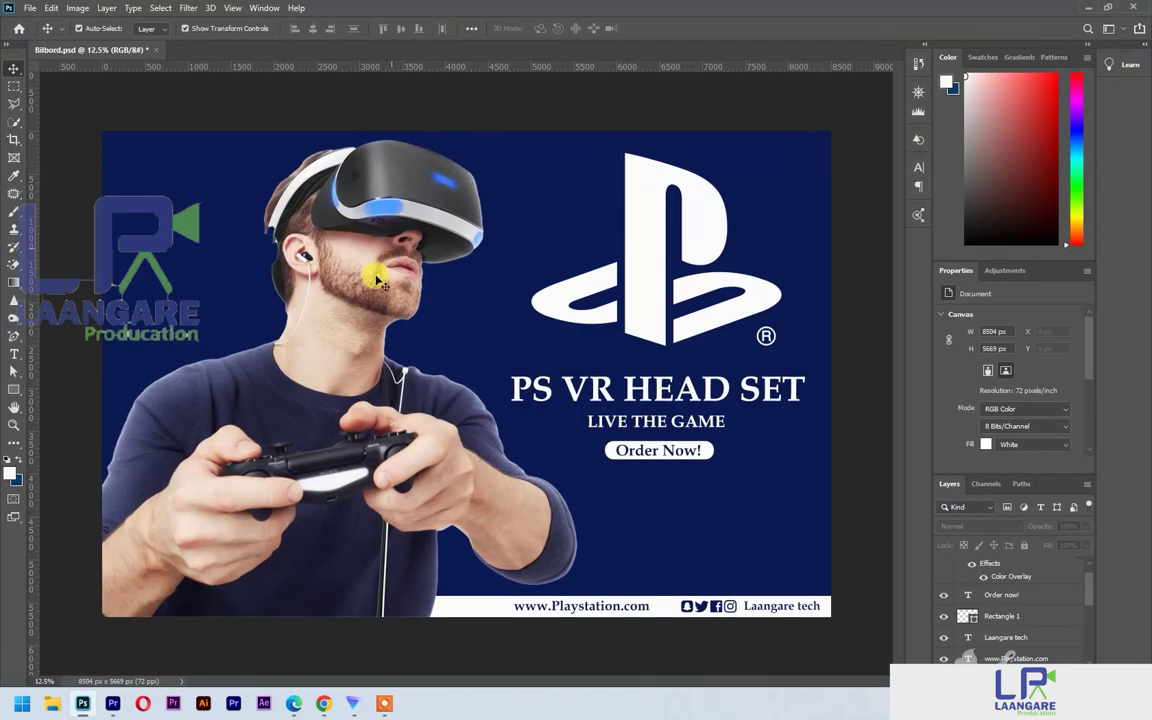
left_click(30, 8)
left_click(40, 37)
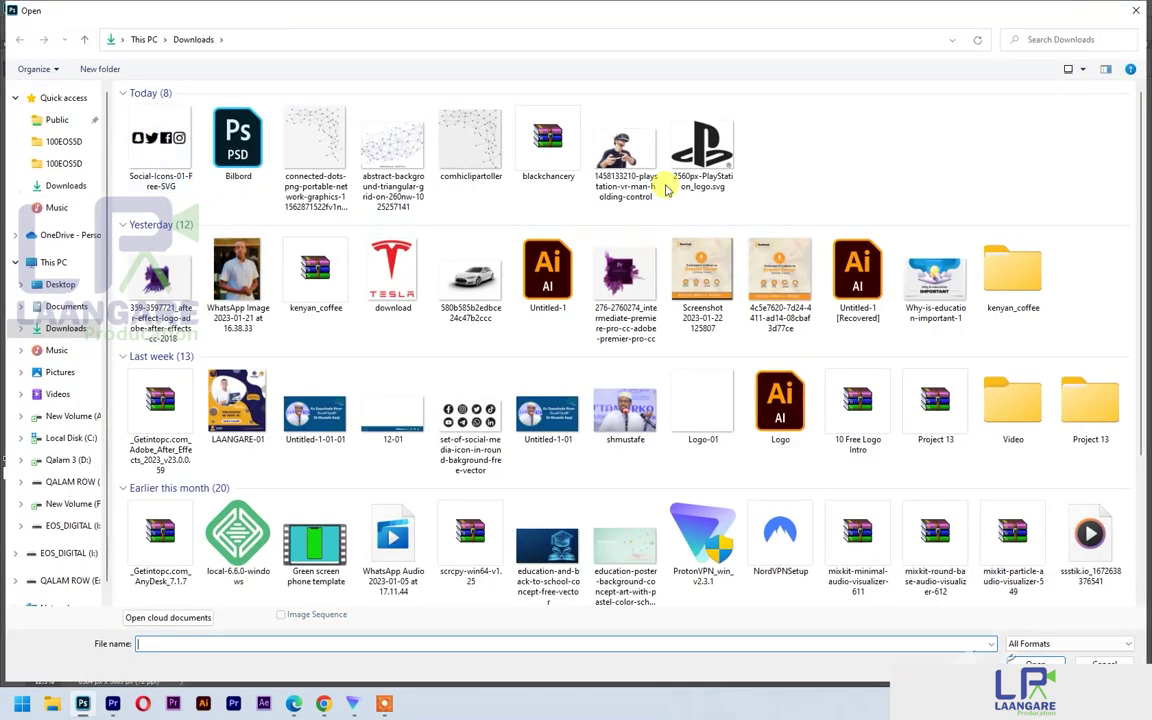
left_click(640, 160)
left_click(702, 150, "ctrl")
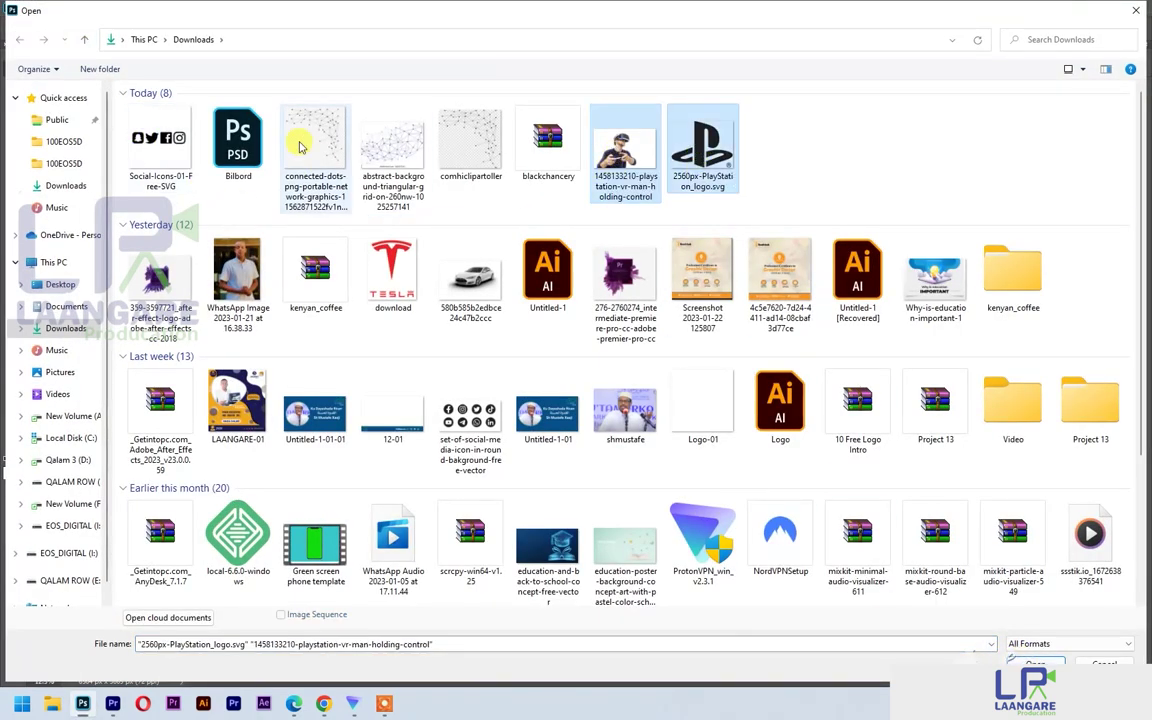
left_click(160, 140, "ctrl")
key("Return")
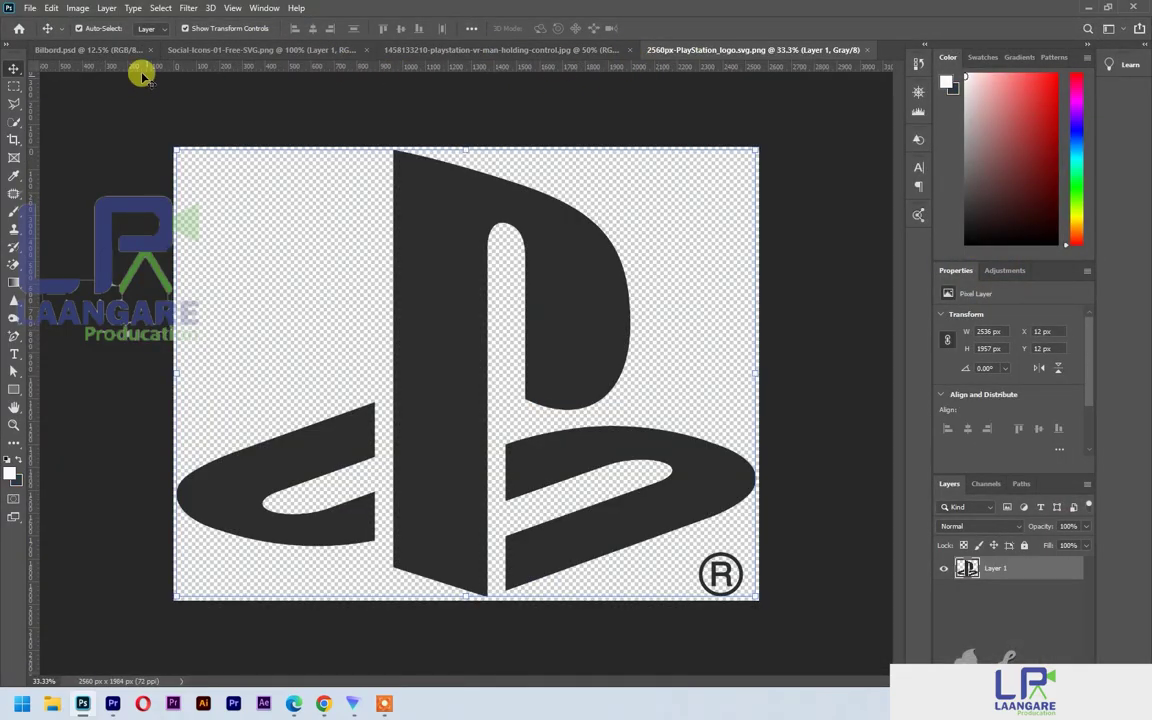
Step: Create a new document 300 cm wide and 200 cm high at 72 pixels/inch with a white background
left_click(32, 10)
left_click(46, 22)
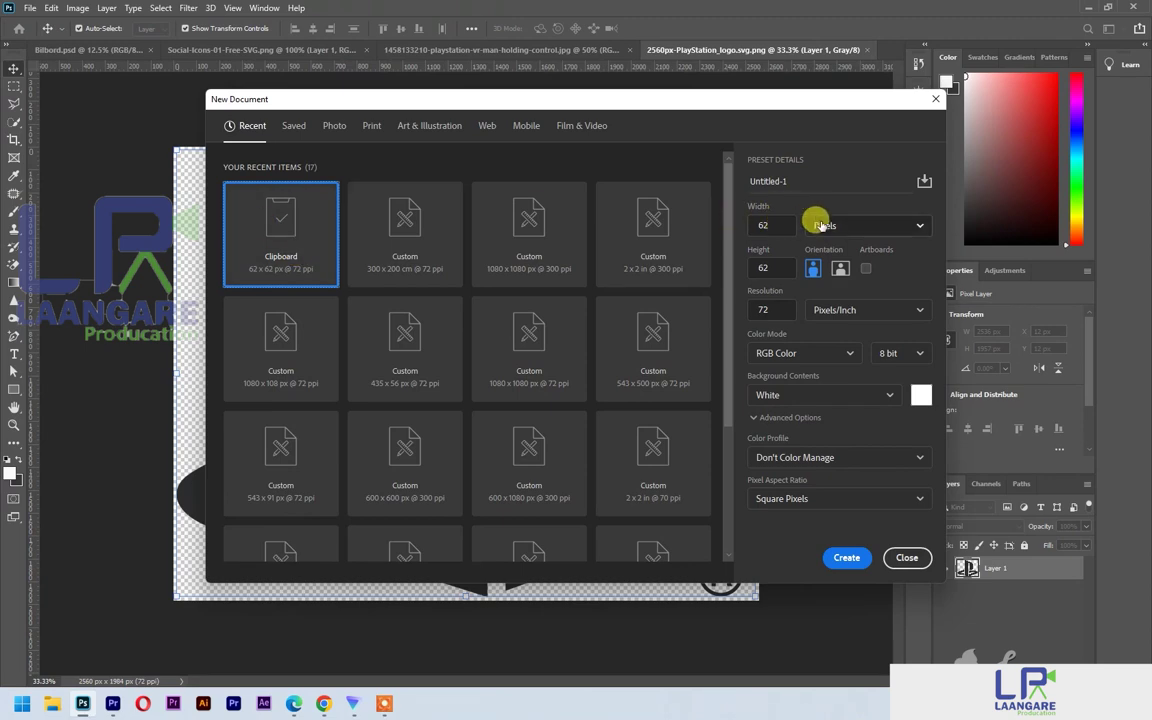
left_click(886, 224)
left_click(838, 301)
key("Tab")
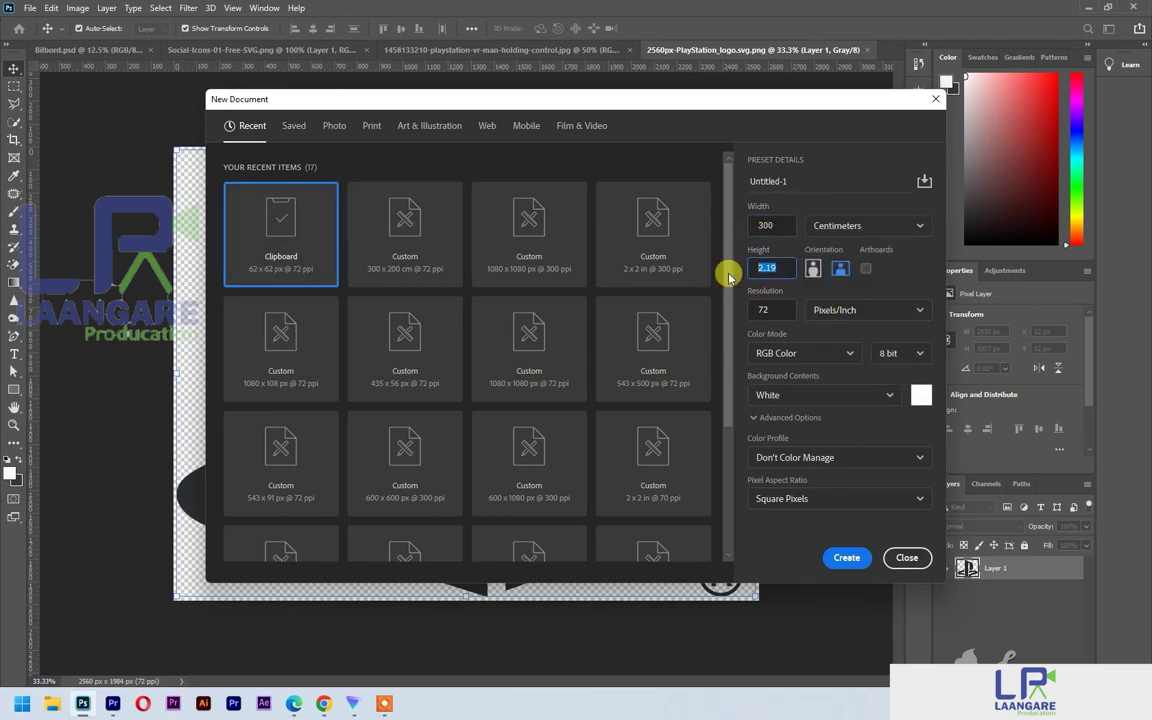
type("200")
left_click(840, 559)
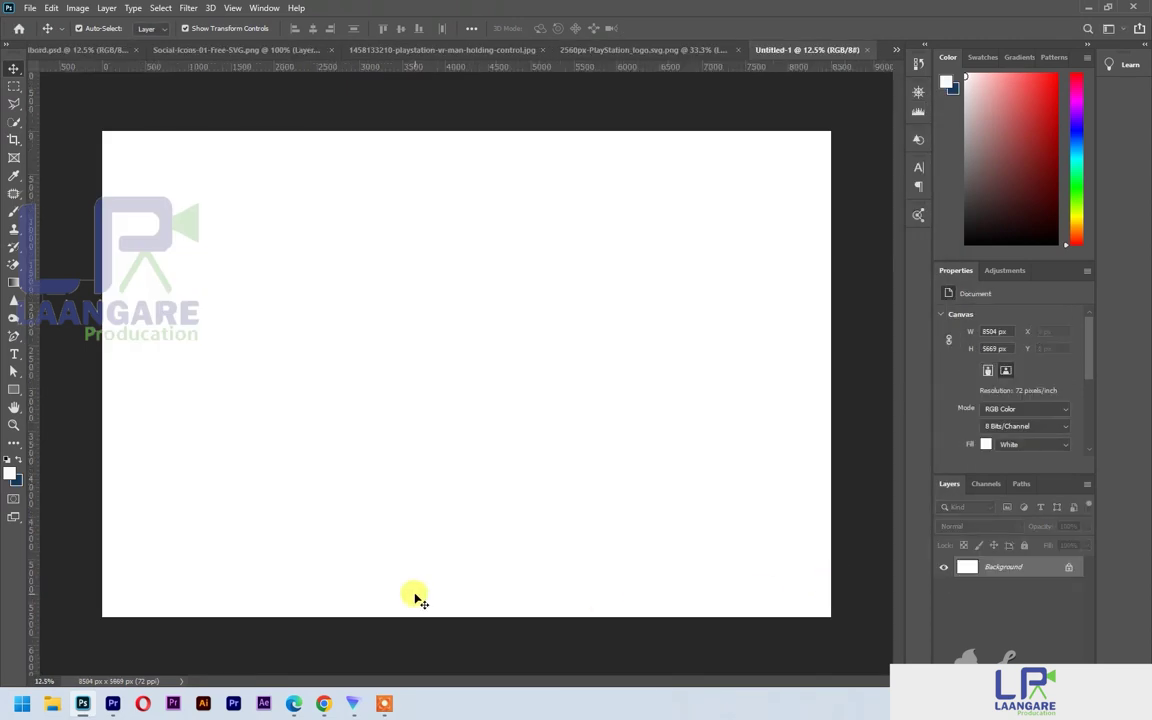
Step: Unlock the background layer of the VR man photo and remove its background with the Remove Background quick action
left_click(440, 49)
double_click(1068, 567)
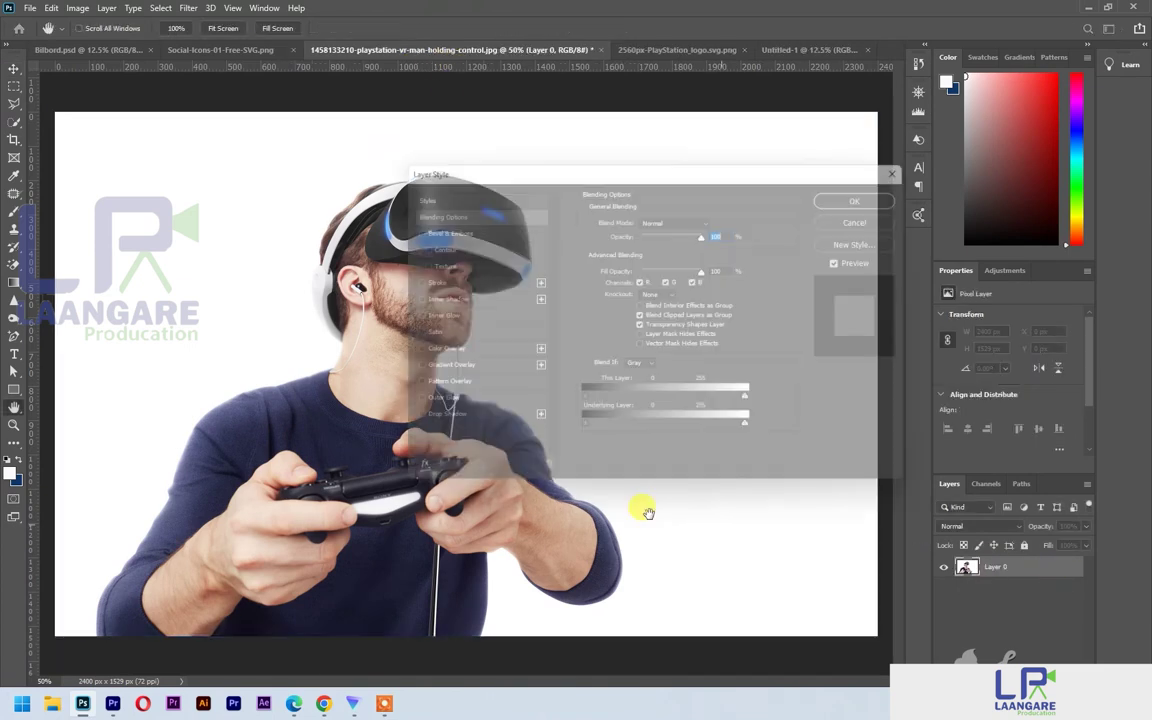
left_click(917, 165)
left_click_drag(417, 309, 428, 346)
scroll(1022, 438, "down", 3)
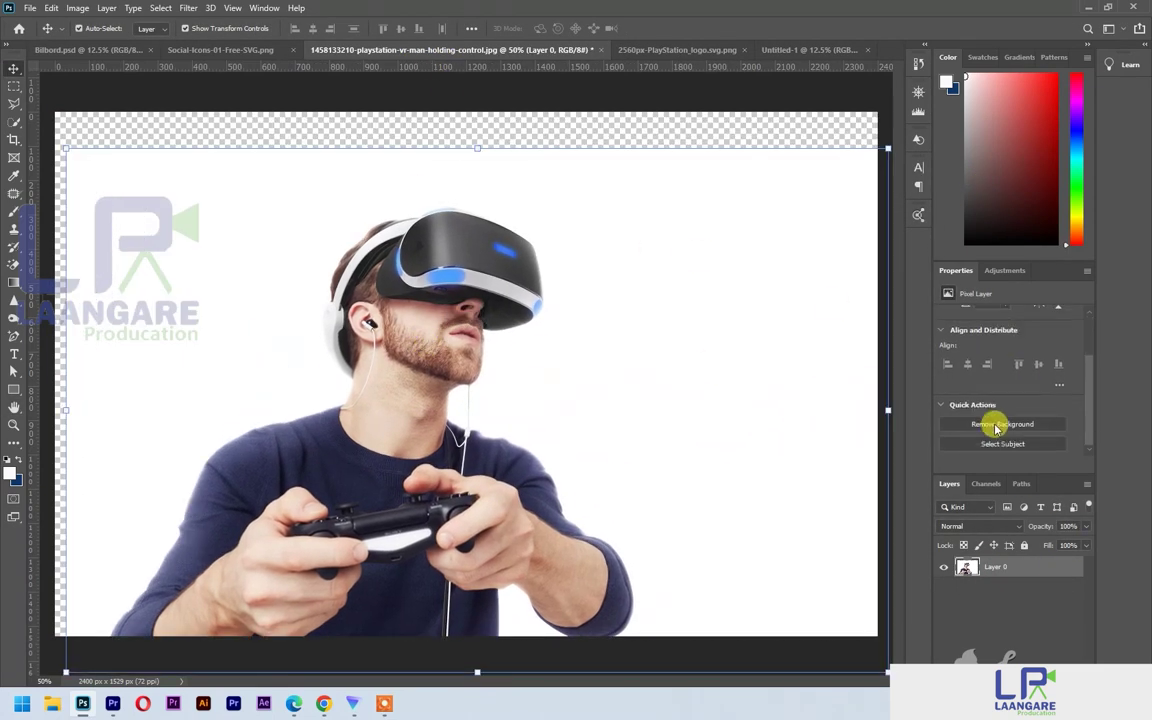
left_click(995, 424)
Step: Bring the VR man cutout into Untitled-1, scale it to about 414% and place him along the canvas's left and bottom edges
left_click_drag(406, 414, 243, 418)
left_click_drag(345, 478, 600, 640)
left_click_drag(205, 478, 322, 463)
left_click_drag(368, 169, 376, 136)
left_click_drag(298, 304, 296, 288)
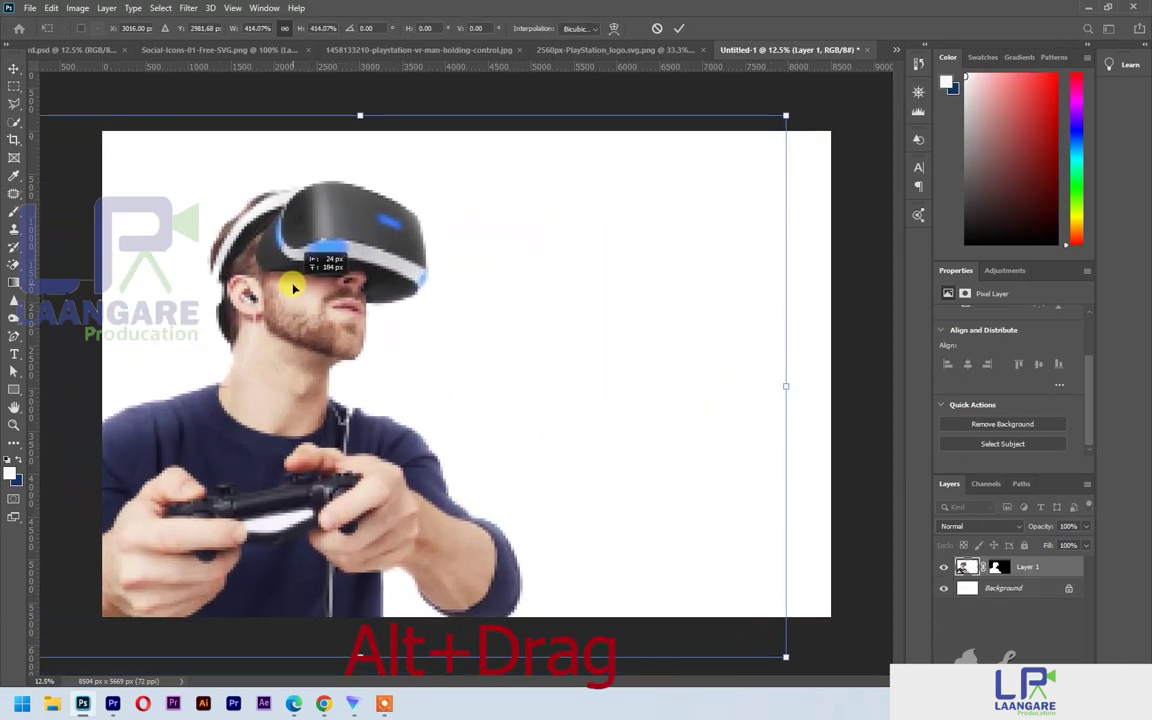
left_click(680, 30)
left_click_drag(282, 371, 317, 395)
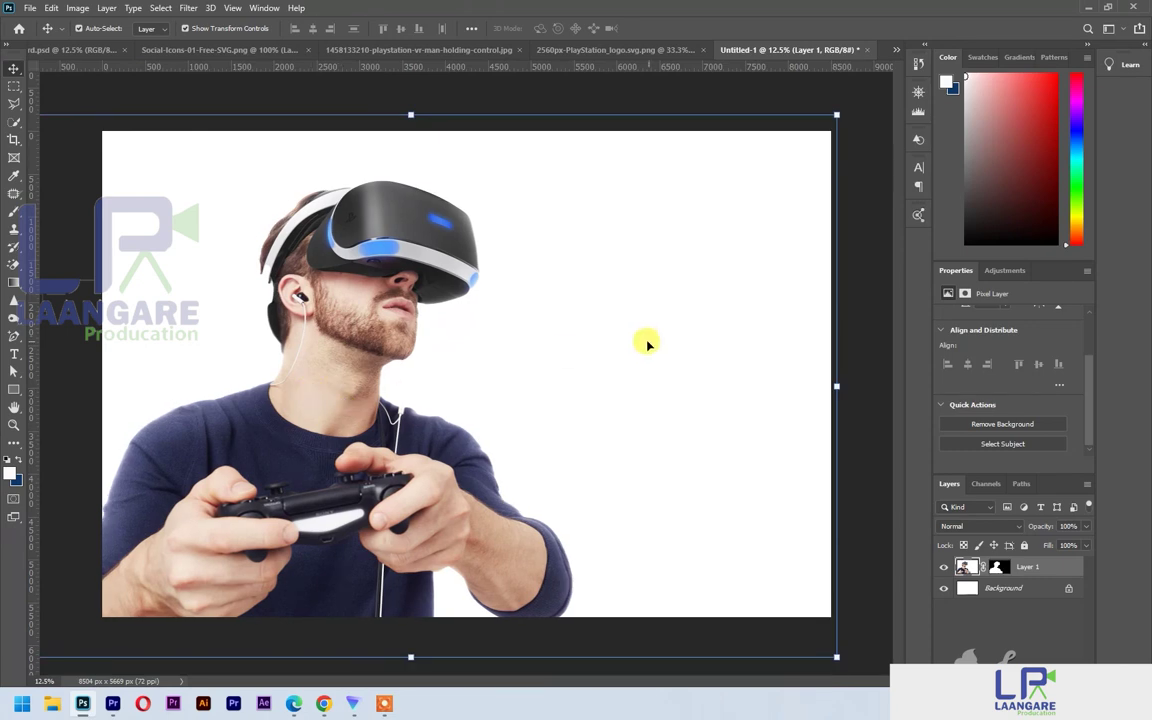
left_click(875, 220)
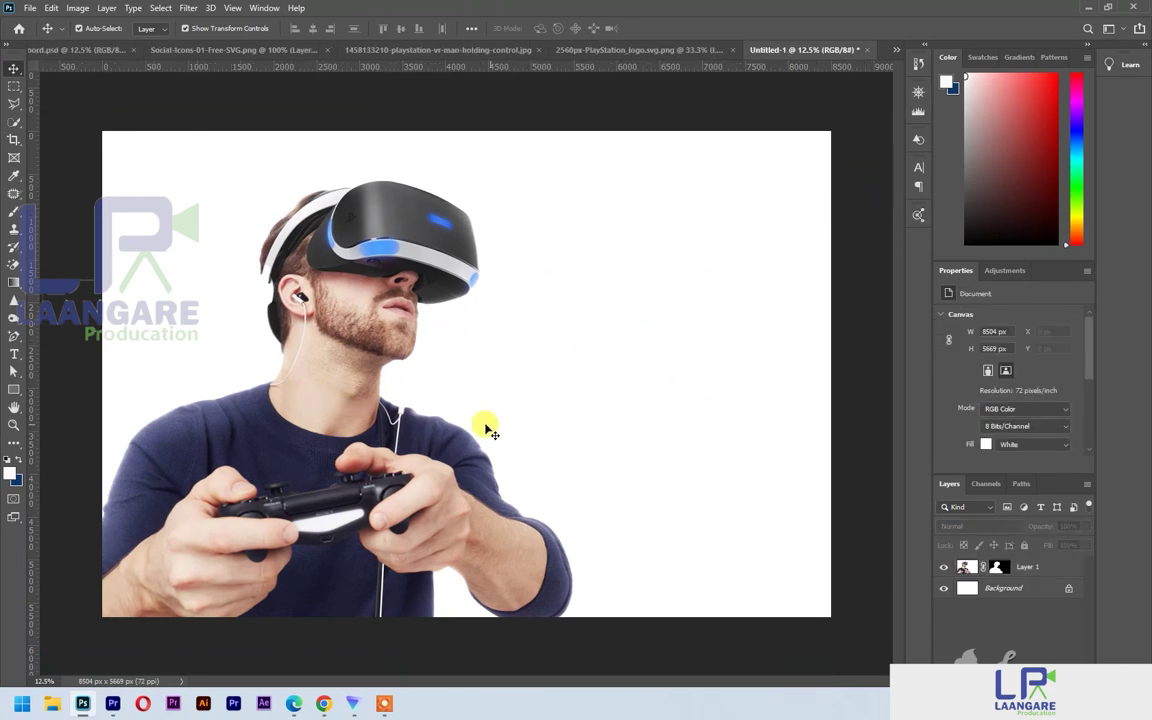
Step: Bring the PlayStation logo into Untitled-1 and place it in the canvas's upper-right area beside the VR headset
left_click(612, 50)
left_click_drag(461, 389, 655, 263)
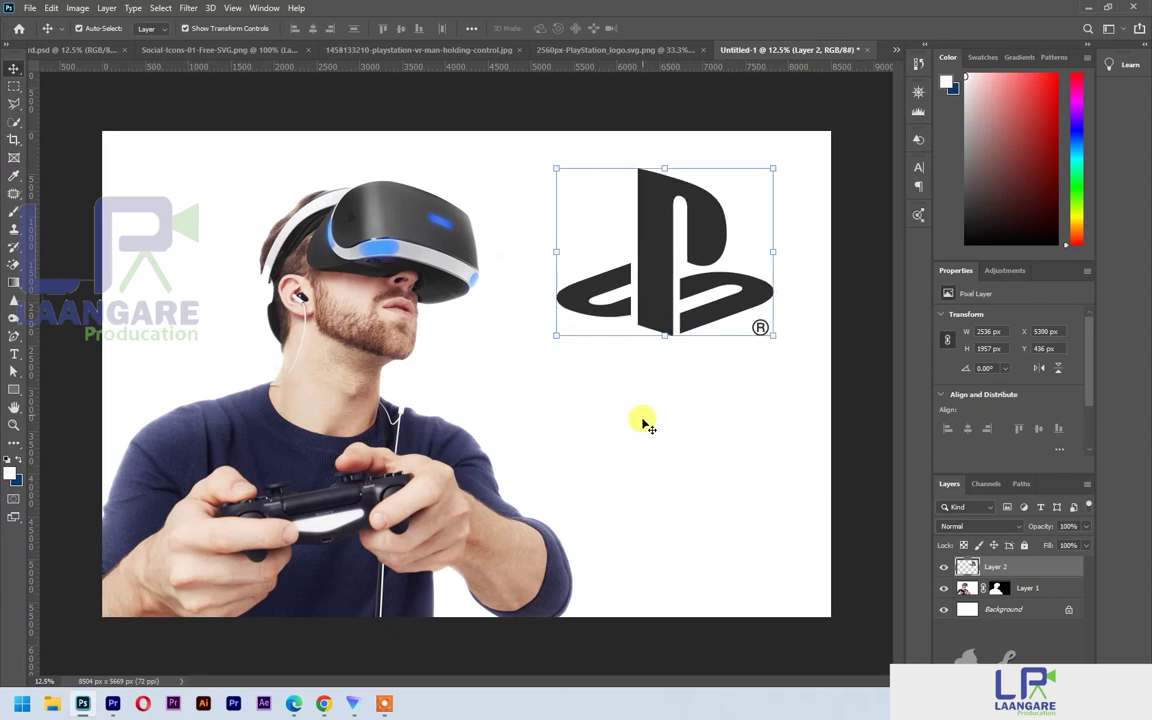
left_click(589, 393)
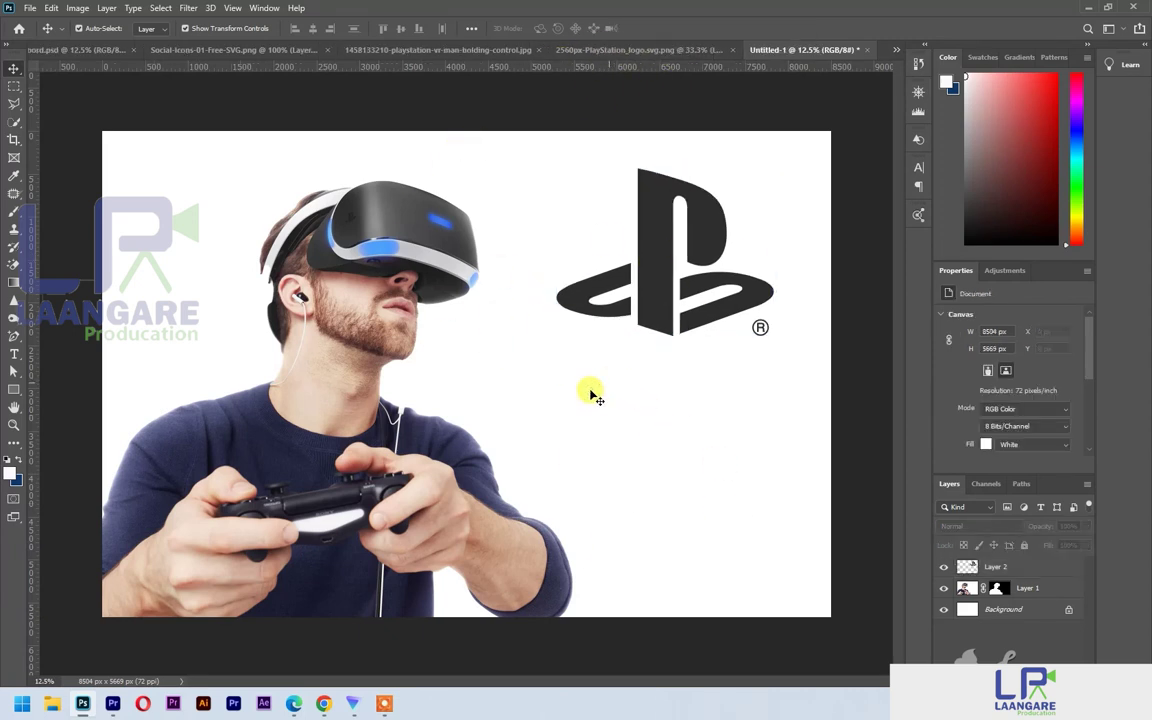
Step: Add the text "PS VR HEAD SET" below the logo in bold Book Antiqua, 191 pt, with color 111111
left_click(10, 354)
left_click(600, 396)
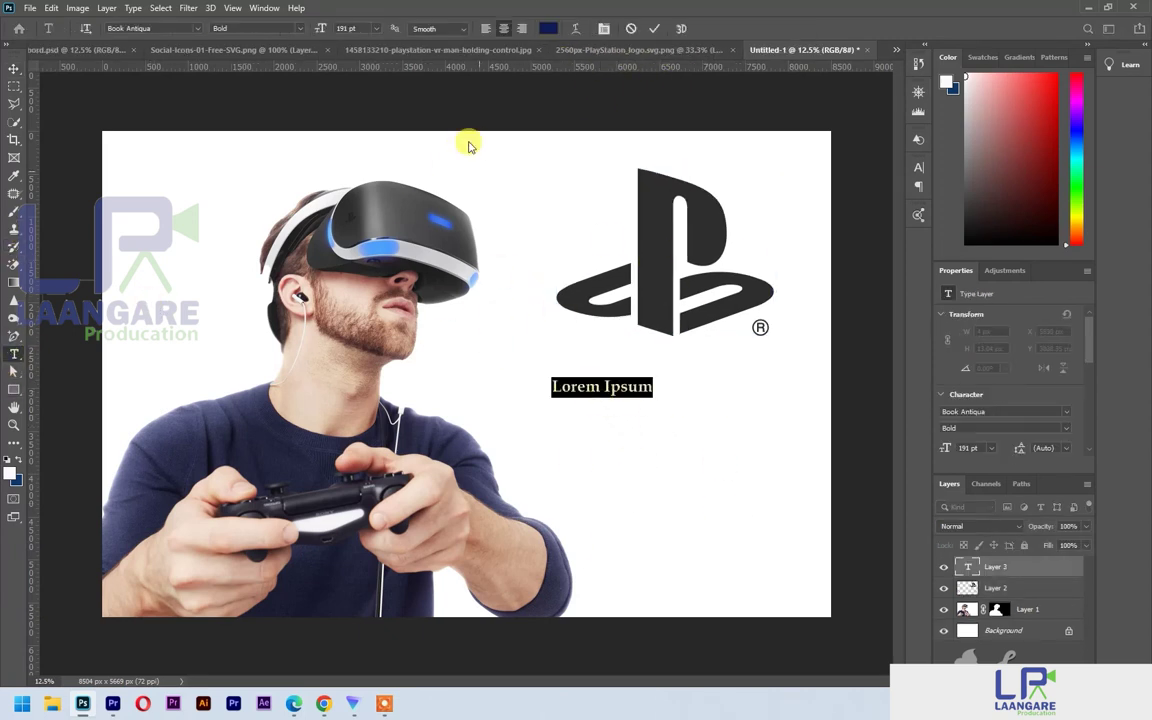
left_click(548, 28)
left_click(689, 457)
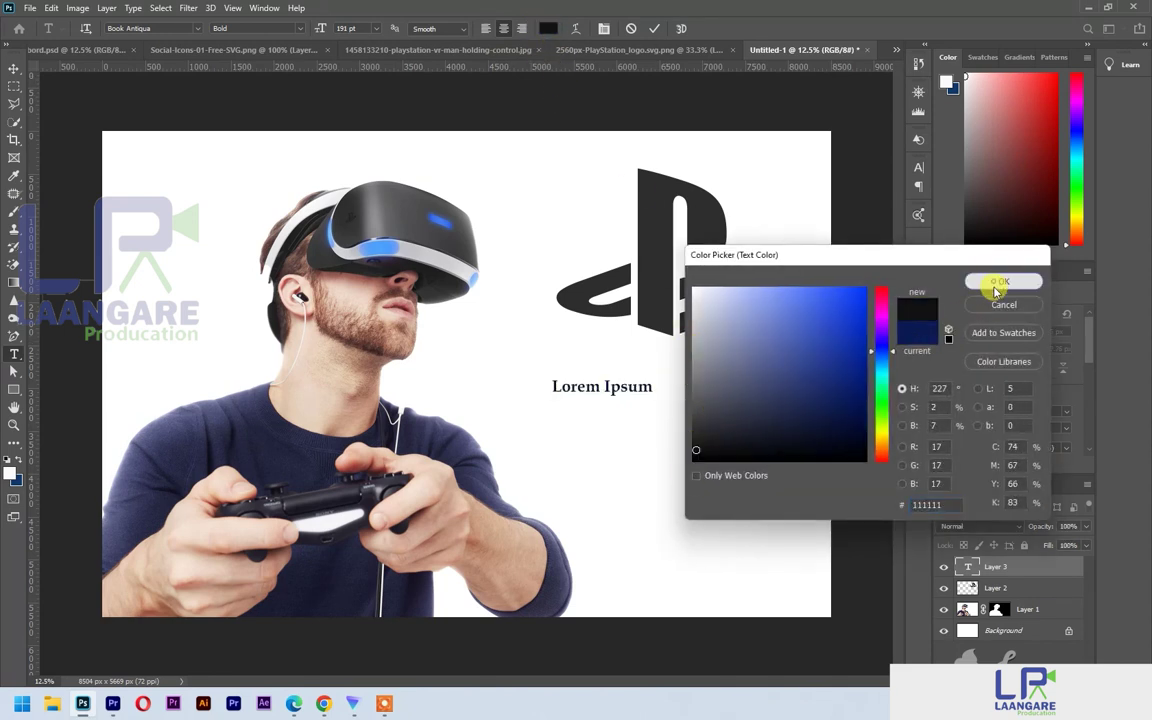
left_click(990, 284)
type("PS VR")
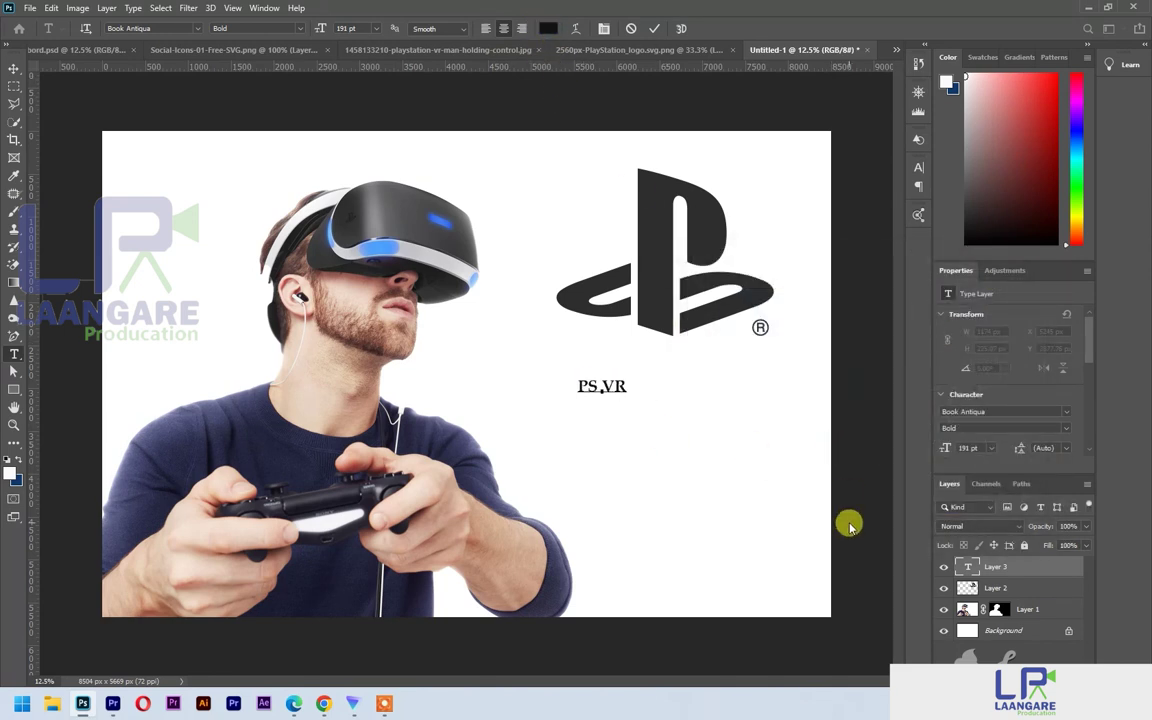
type(" HEAD SET")
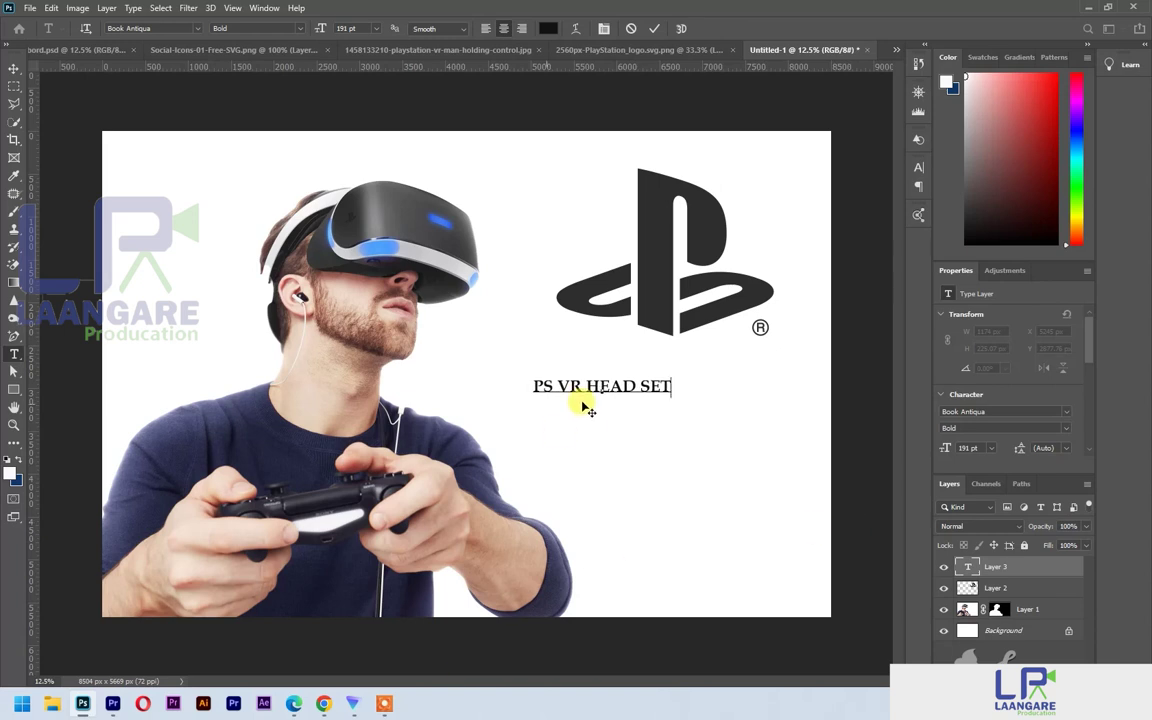
left_click(655, 29)
Step: Enlarge the "PS VR HEAD SET" title to about 305 pt and center it beneath the PlayStation logo
left_click(15, 69)
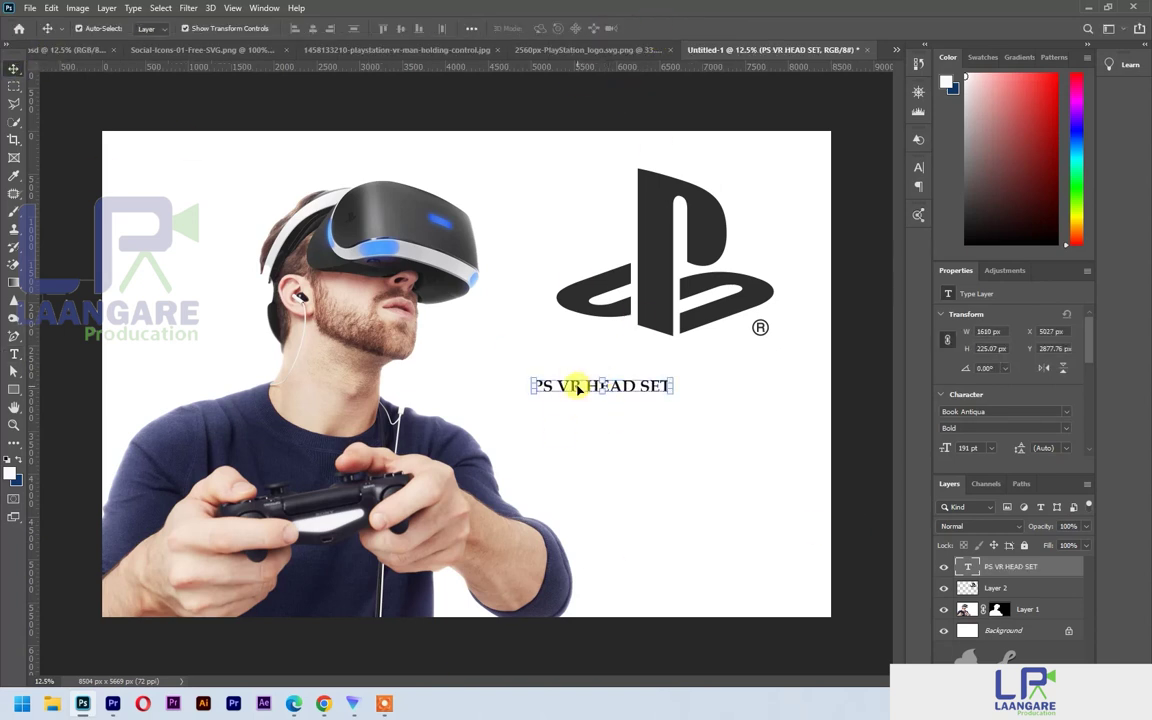
left_click_drag(578, 384, 618, 387)
left_click_drag(709, 390, 748, 401)
key("Return")
left_click_drag(585, 388, 601, 380)
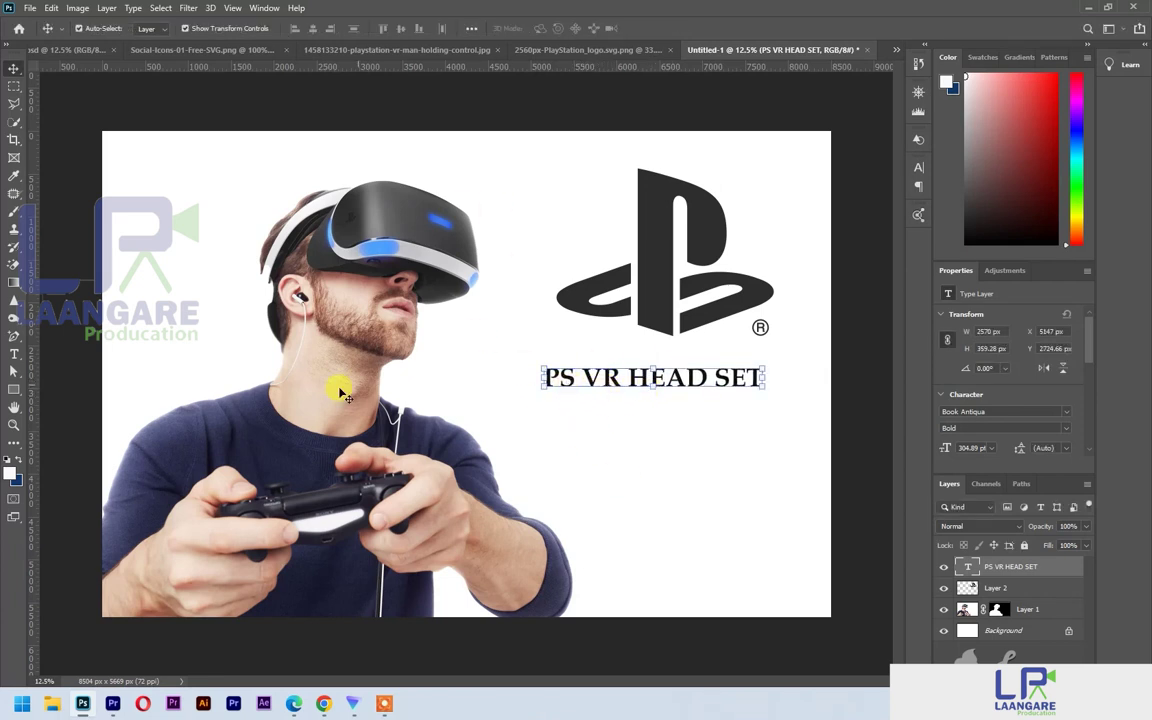
Step: Add the text line "LIVE GAME" at 191 pt under the title and center it below the title
left_click(15, 354)
left_click(592, 408)
key("BackSpace")
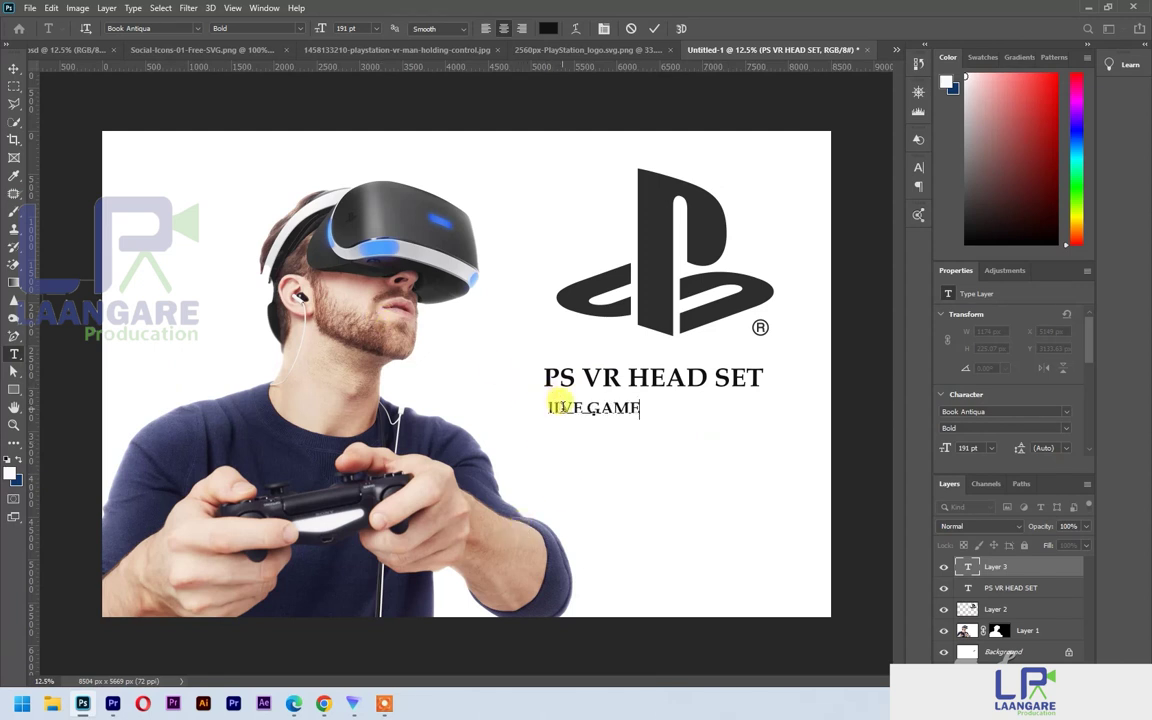
left_click(553, 412)
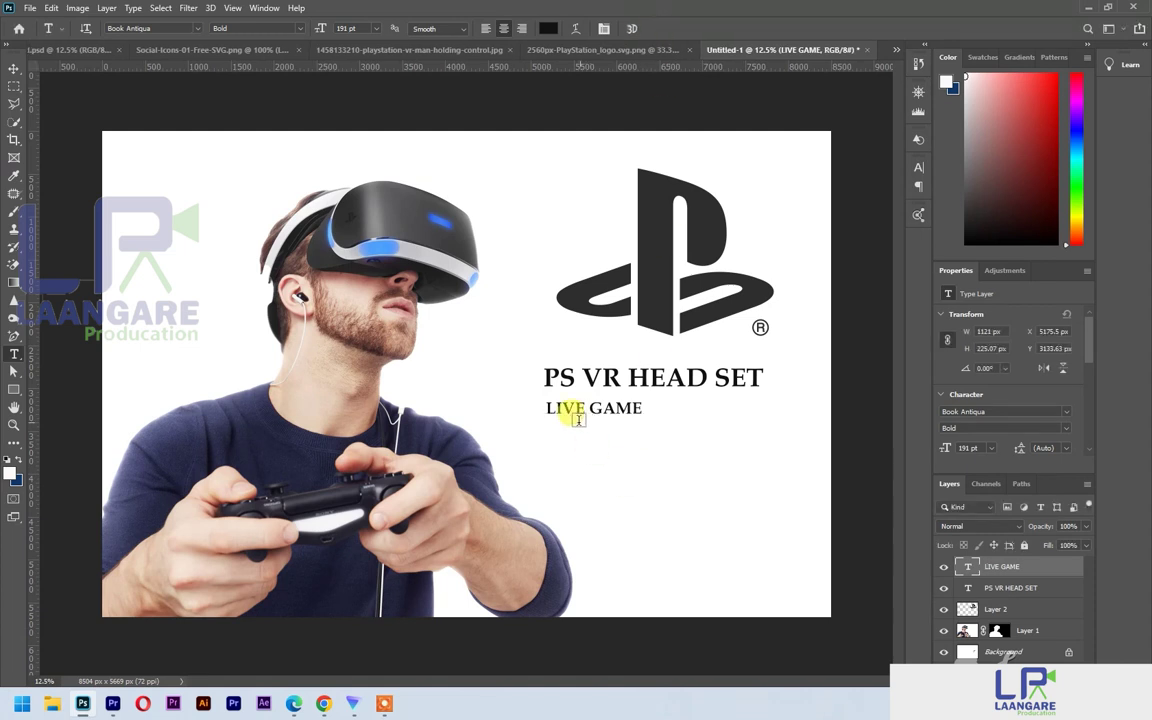
key("v")
left_click_drag(578, 413, 643, 413)
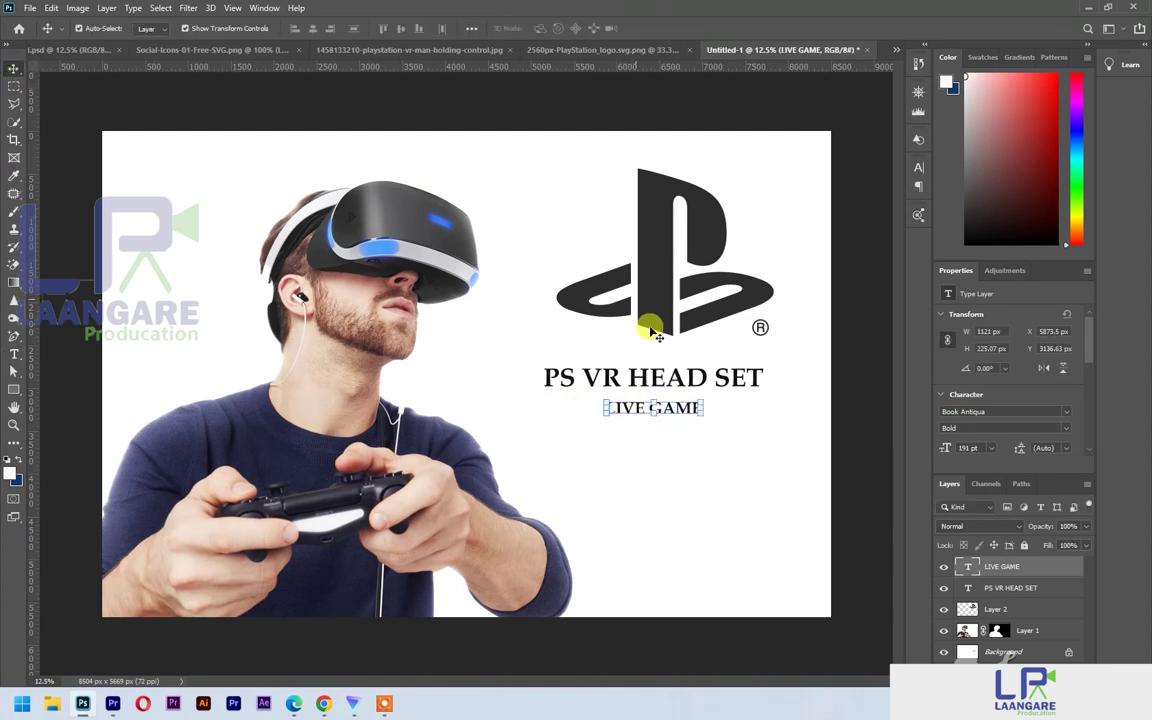
left_click(643, 488)
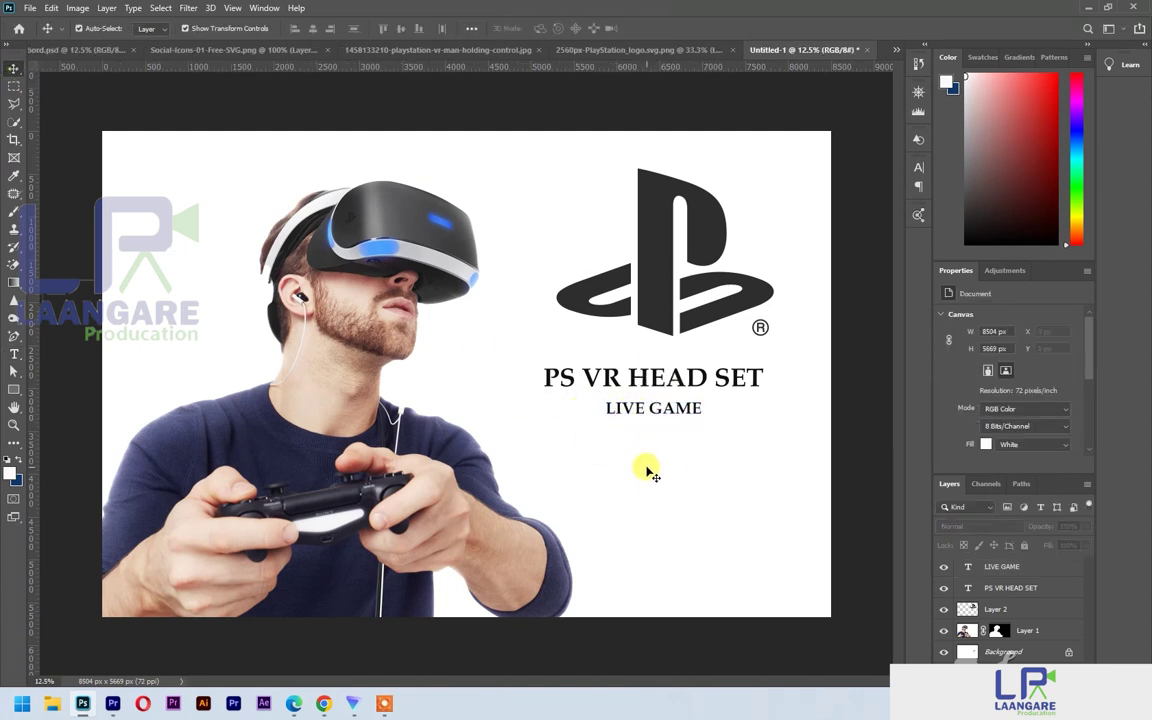
left_click(15, 390)
left_click_drag(594, 433, 716, 452)
key("v")
left_click_drag(629, 437, 638, 458)
key("ctrl+z")
key("ctrl+z")
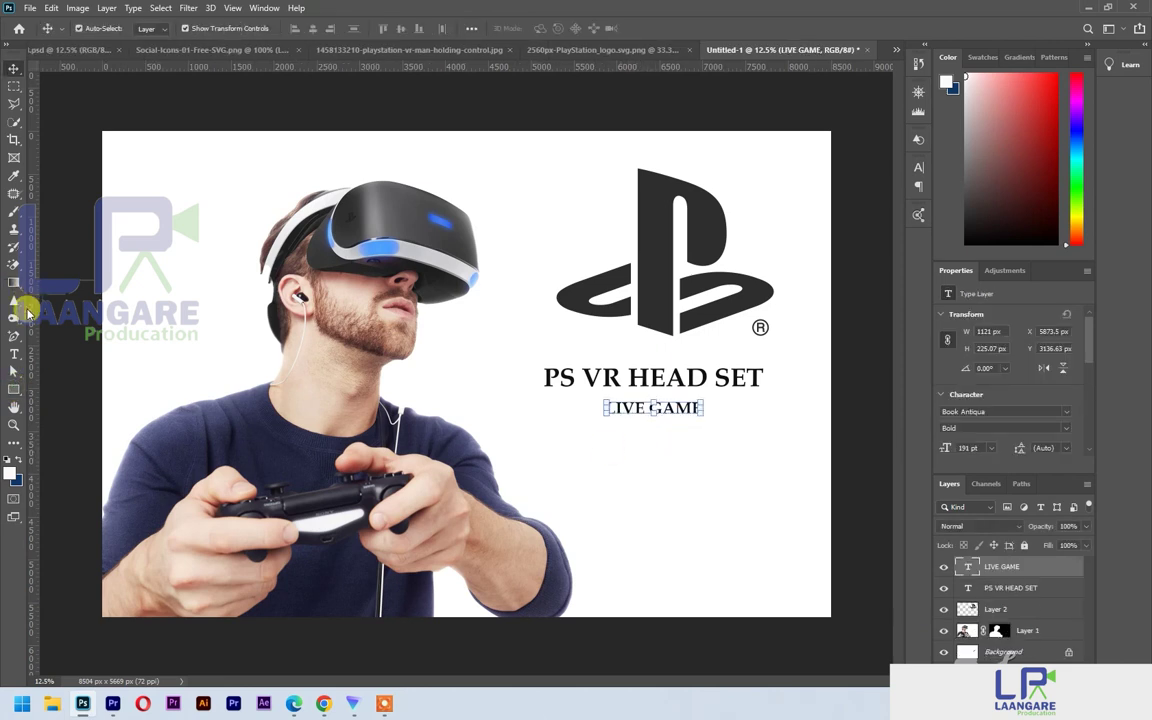
Step: Add the text "Oder Now!" at 191 pt below the "LIVE GAME" line
left_click(15, 354)
left_click(627, 454)
key("BackSpace")
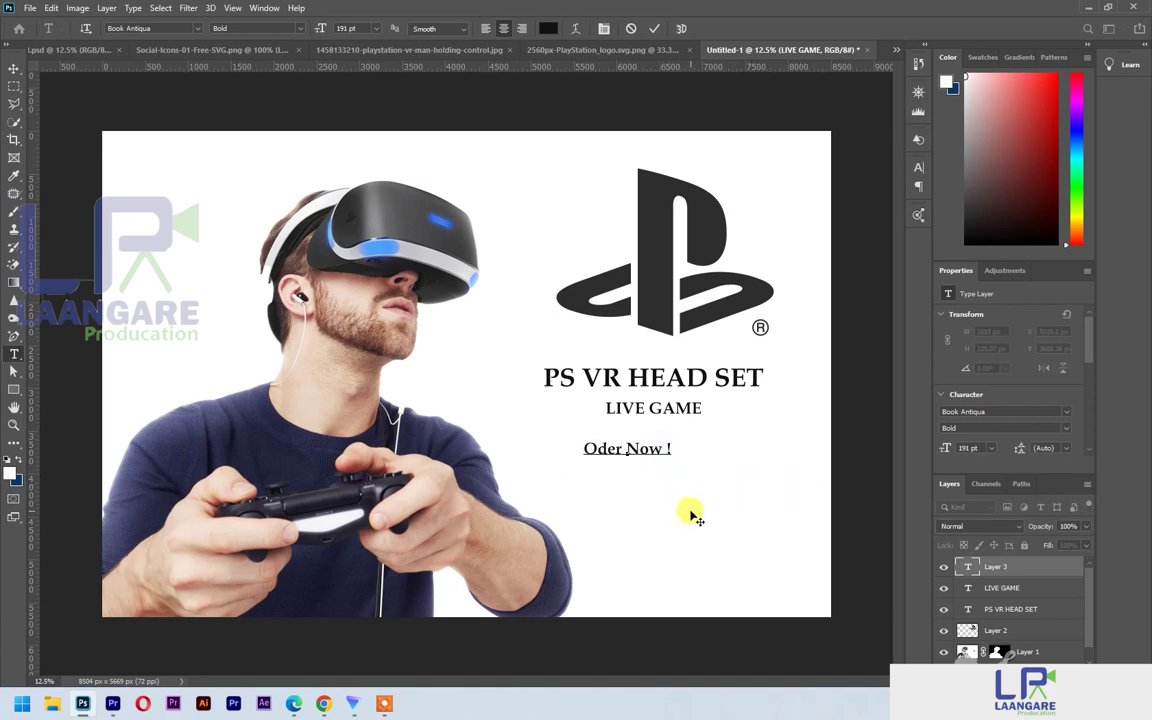
key("BackSpace")
left_click(653, 27)
left_click(15, 69)
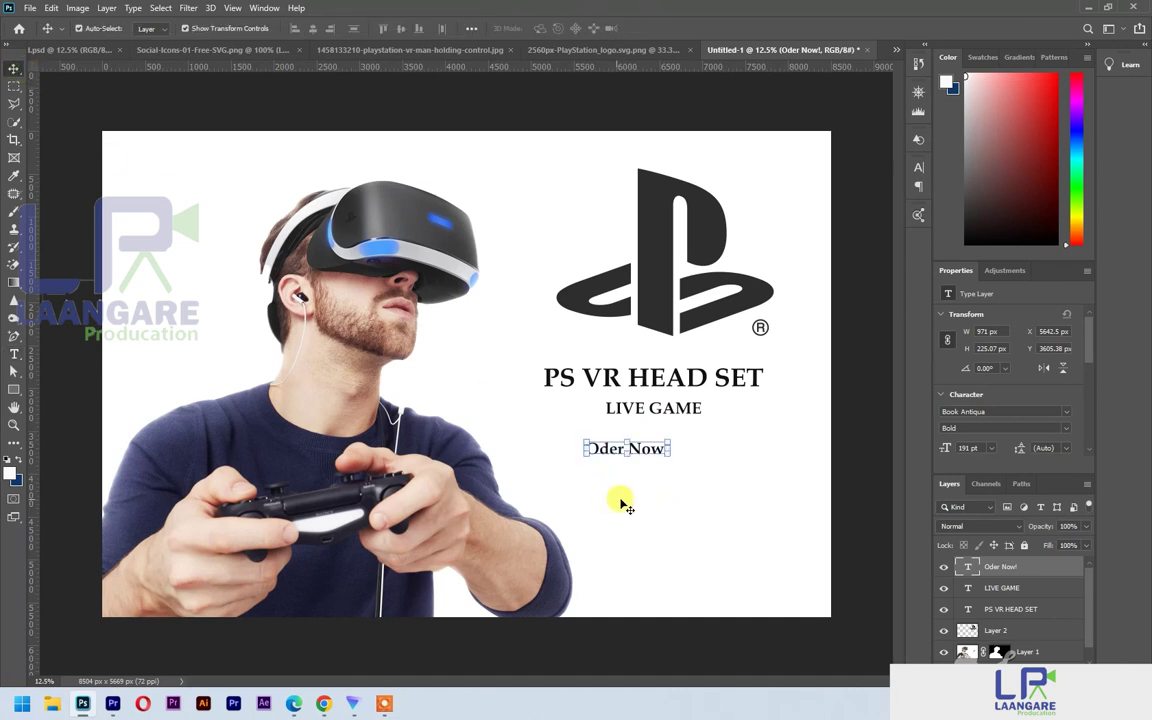
Step: Draw a rectangle of about 1136 x 217 px below "LIVE GAME", fill it with black and place it behind the "Oder Now!" text
mouse_move(617, 449)
left_mouse_down()
mouse_move(707, 454)
mouse_move(634, 444)
left_mouse_up()
key("u")
key("v")
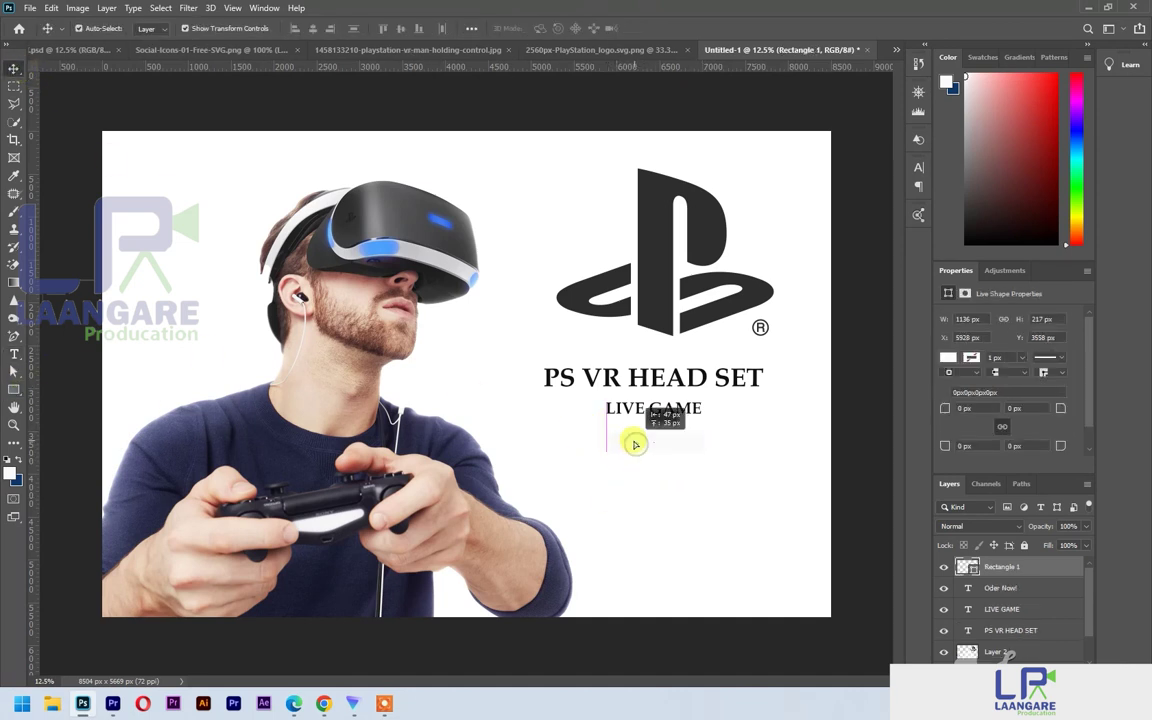
double_click(960, 568)
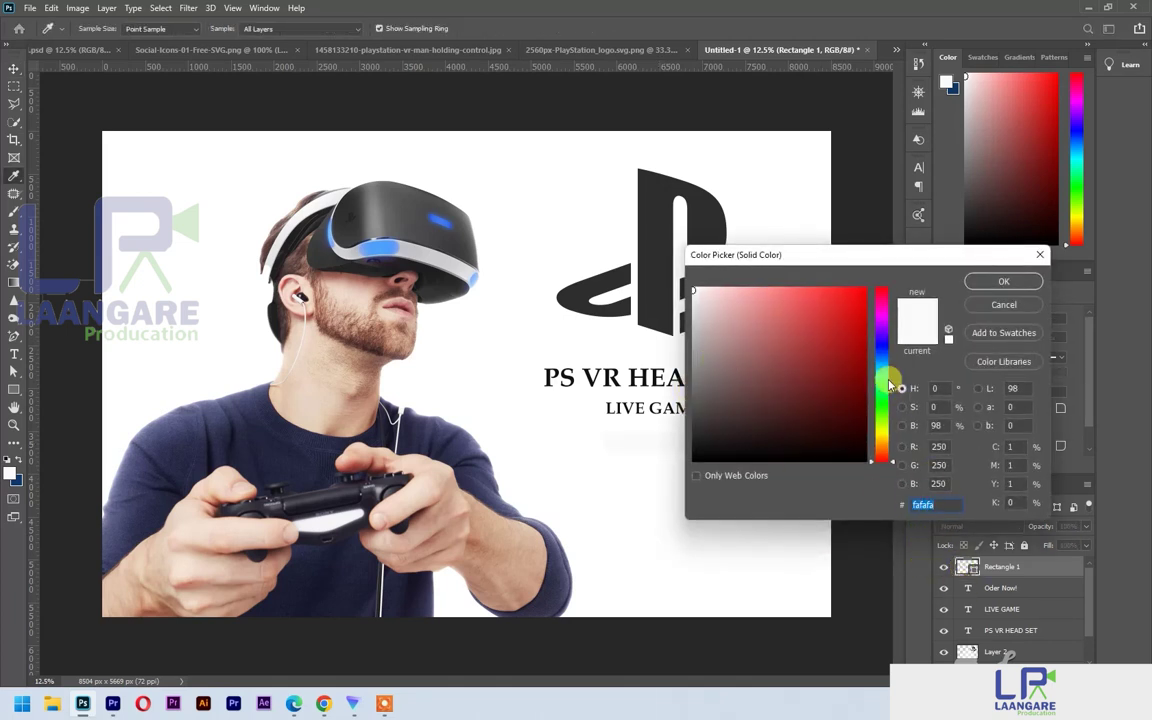
left_click(717, 442)
left_click(1004, 281)
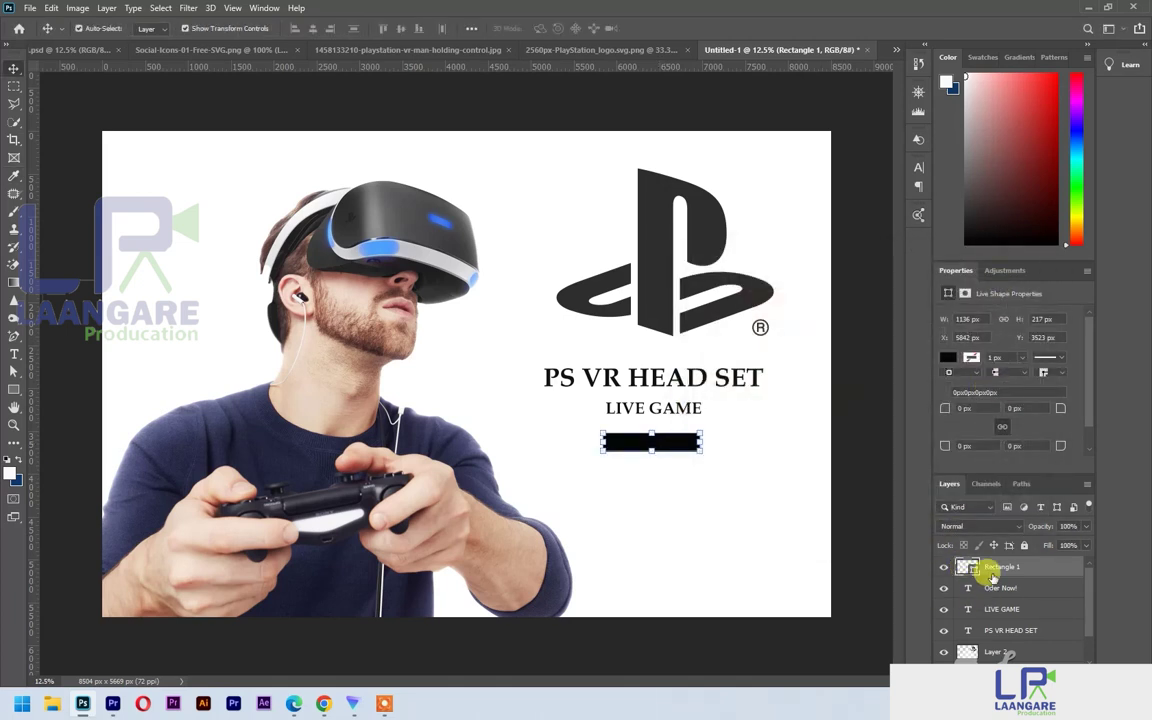
left_click_drag(990, 571, 995, 597)
Step: Recolor the "Oder Now!" text white and shrink it to about 167 pt so it sits inside the black rectangle
left_click(1020, 574)
double_click(966, 568)
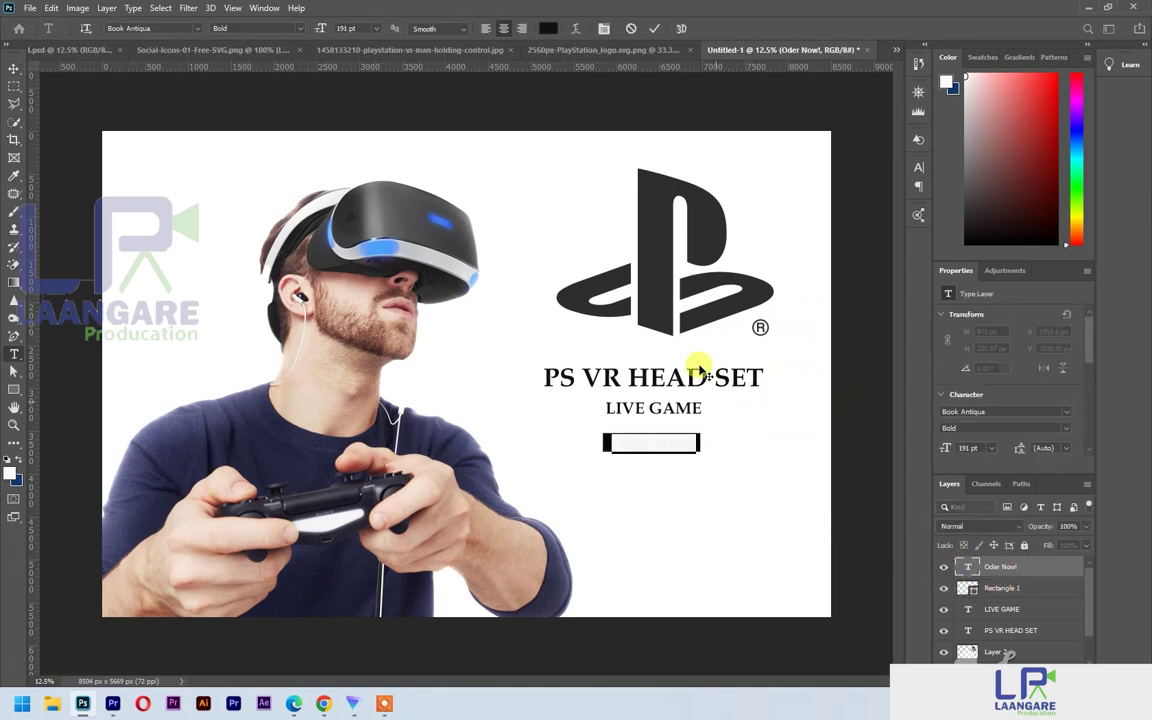
left_click(550, 30)
left_click(694, 290)
left_click(1004, 282)
key("v")
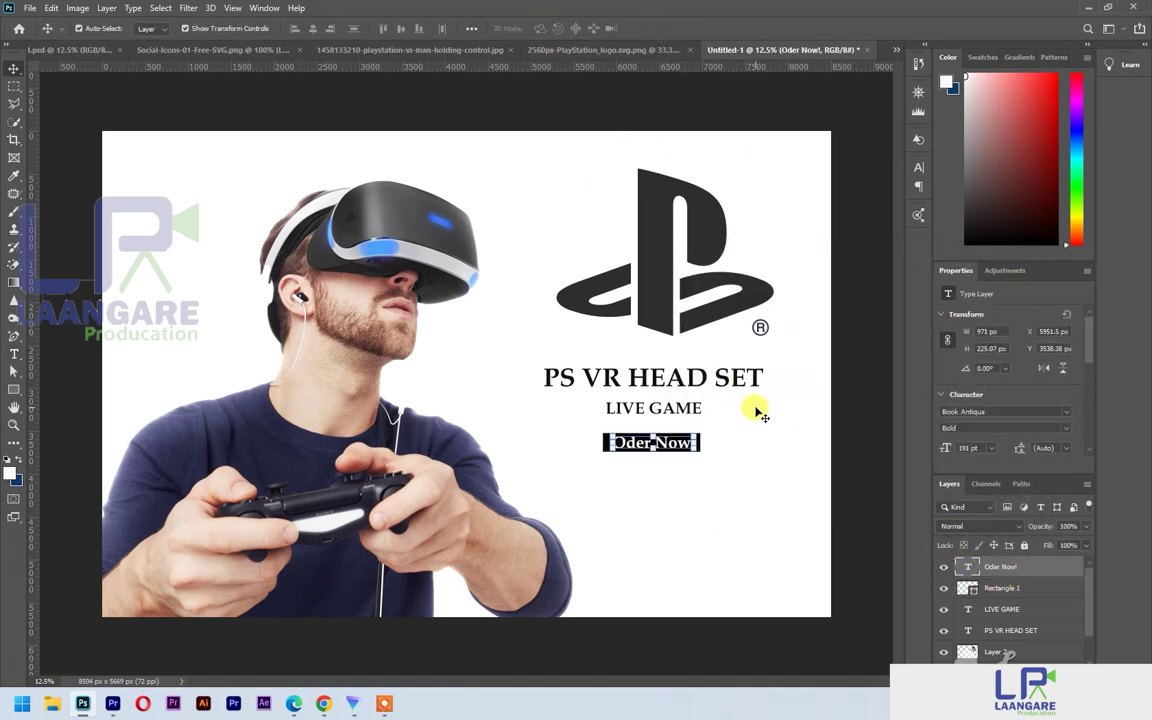
mouse_move(693, 440)
left_mouse_down()
mouse_move(676, 437)
mouse_move(690, 442)
left_mouse_up()
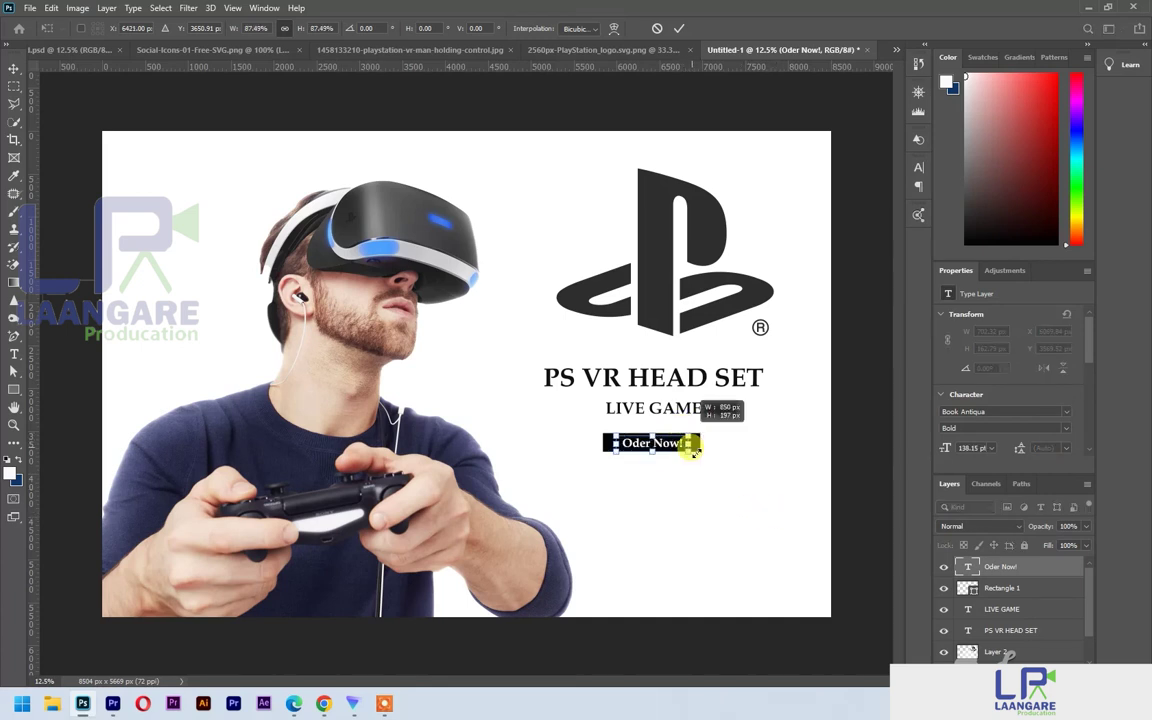
left_click(679, 28)
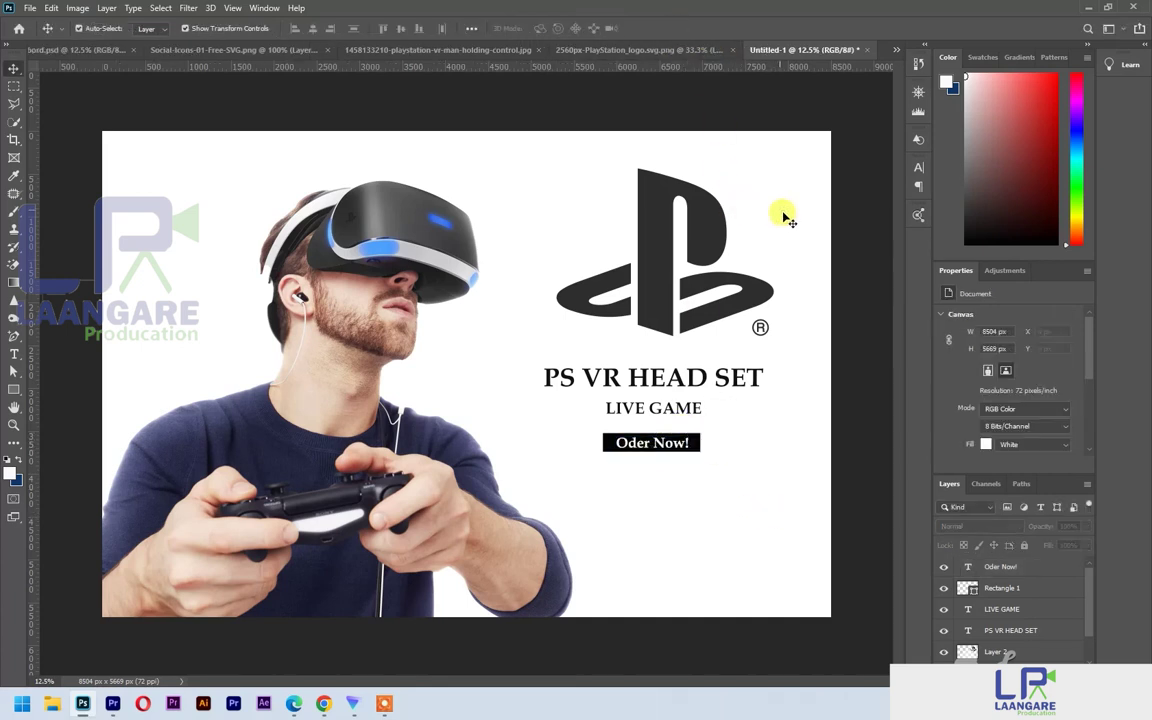
Step: Round all four corners of the black rectangle behind "Oder Now!" to 108.5 px
left_click(699, 442)
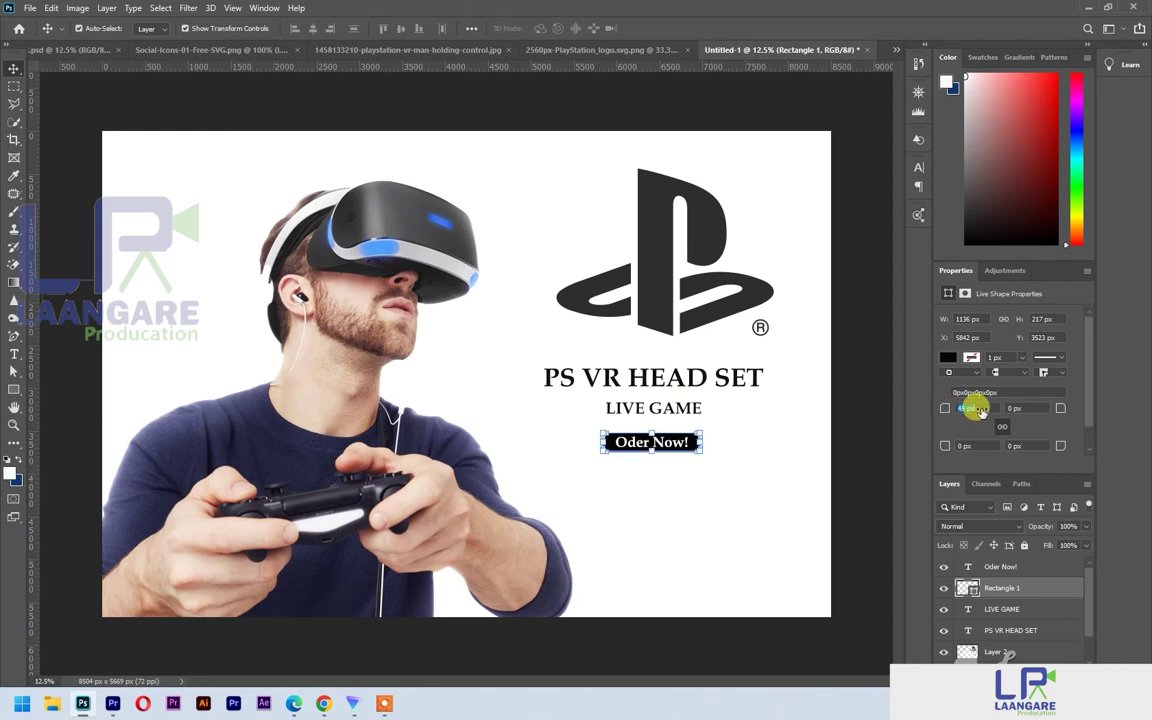
left_click_drag(981, 411, 1017, 410)
left_click(779, 551)
left_click(690, 438)
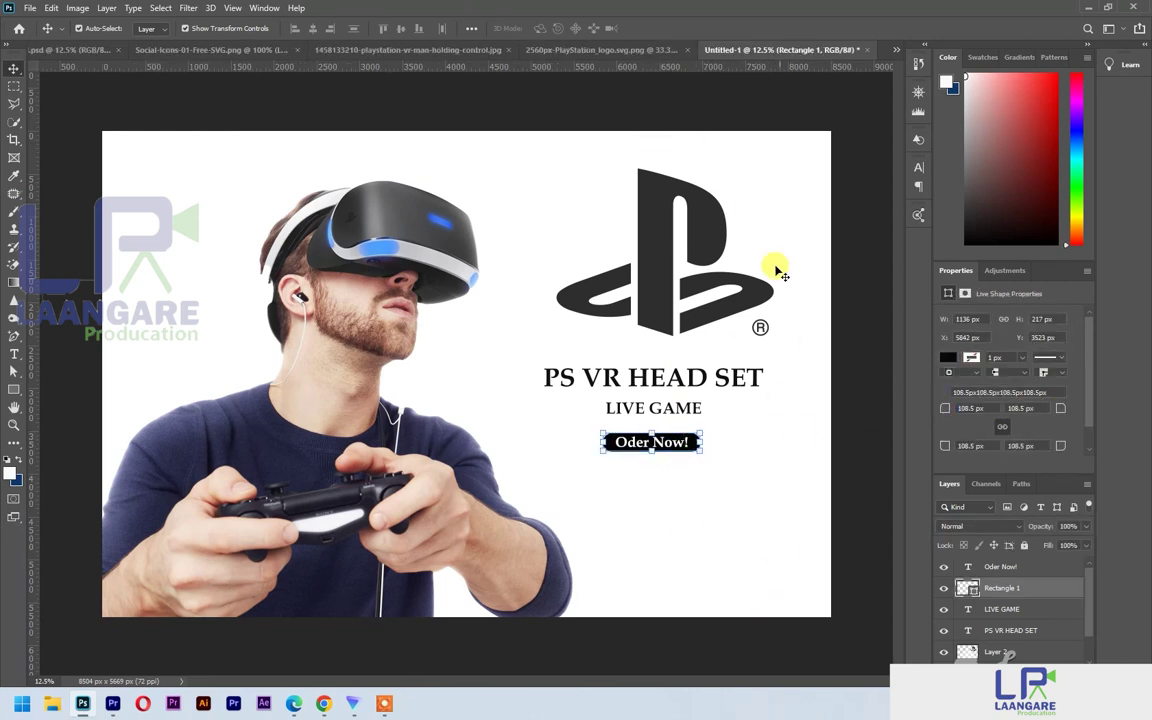
left_click(838, 368)
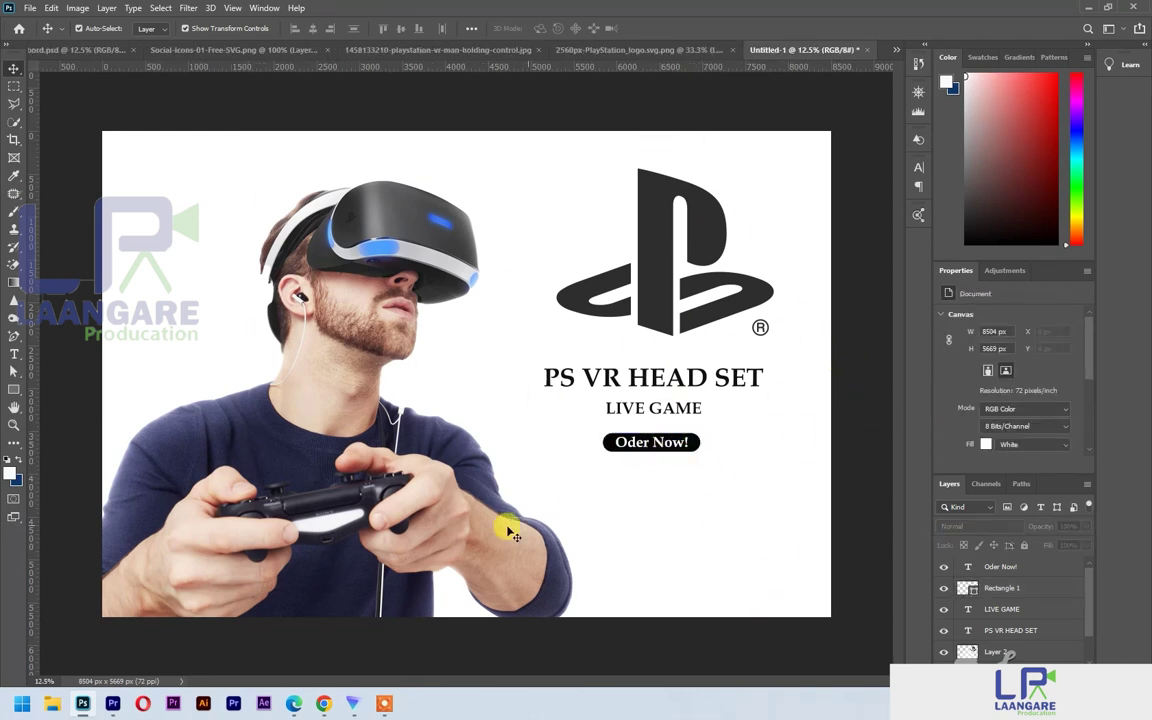
Step: Draw a rectangle of about 8520 x 5677 px covering the whole canvas and fill it with a dark royal blue
left_click(10, 388)
left_click_drag(101, 130, 825, 610)
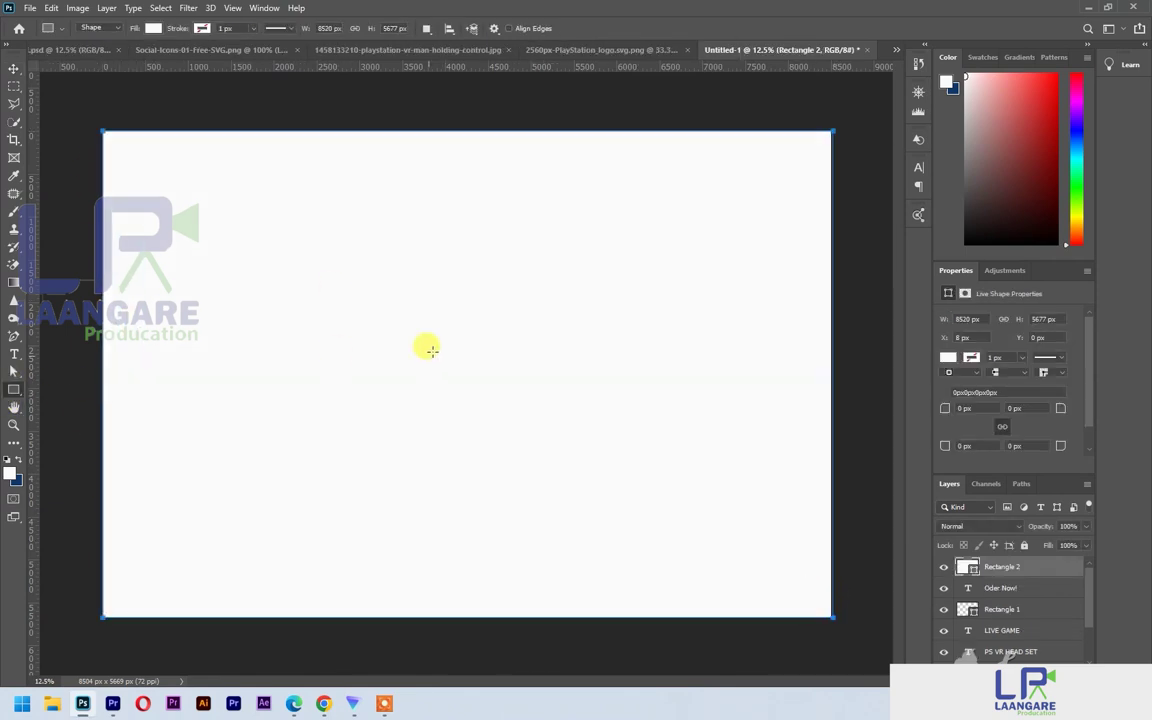
double_click(958, 568)
left_click(866, 198)
double_click(968, 568)
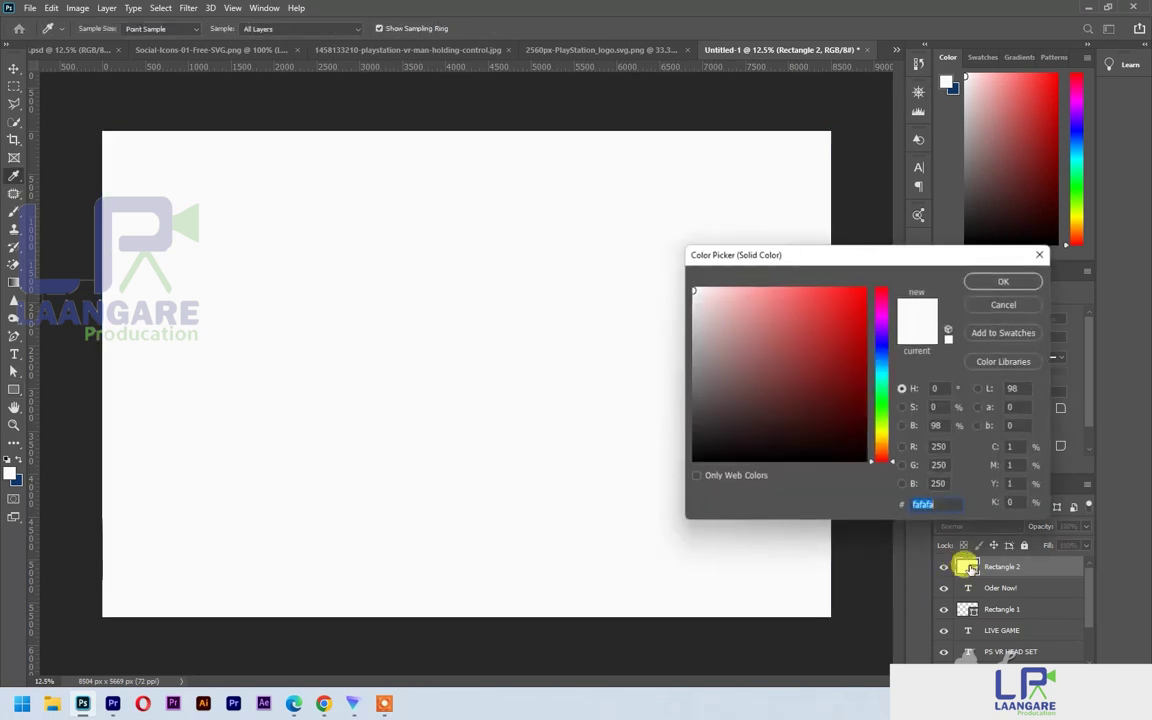
left_click(882, 358)
left_click(856, 350)
left_click(1003, 282)
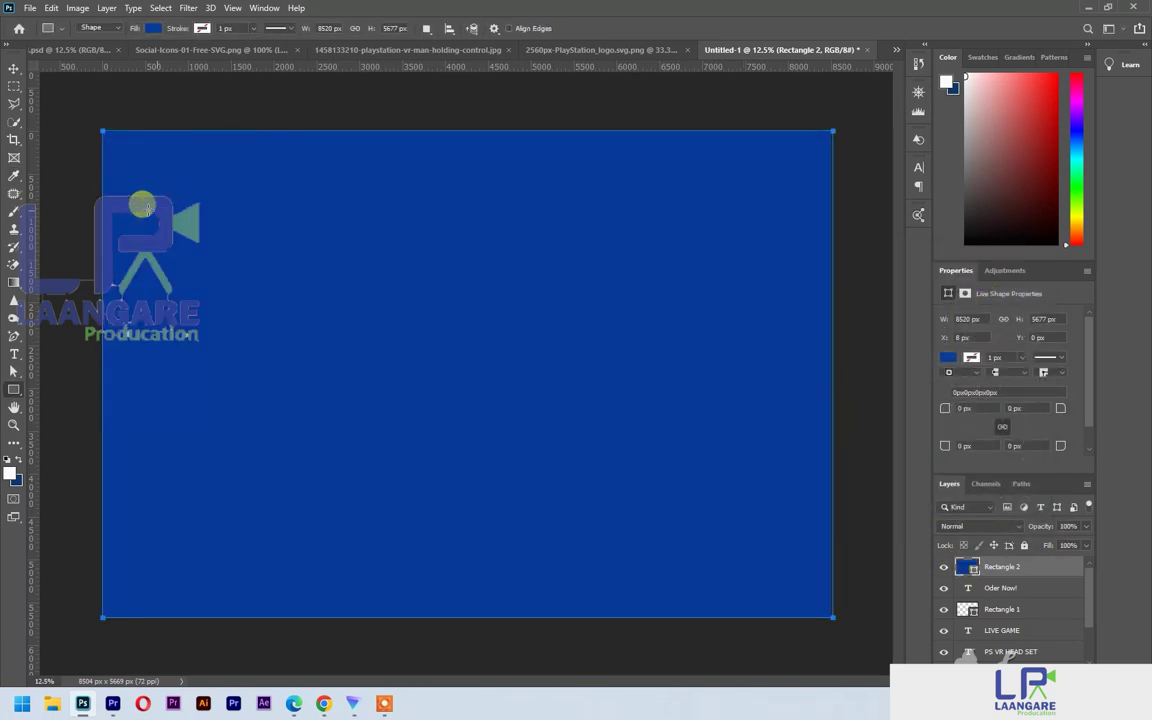
Step: Move the blue full-canvas rectangle below the man cutout in the layer order
key("v")
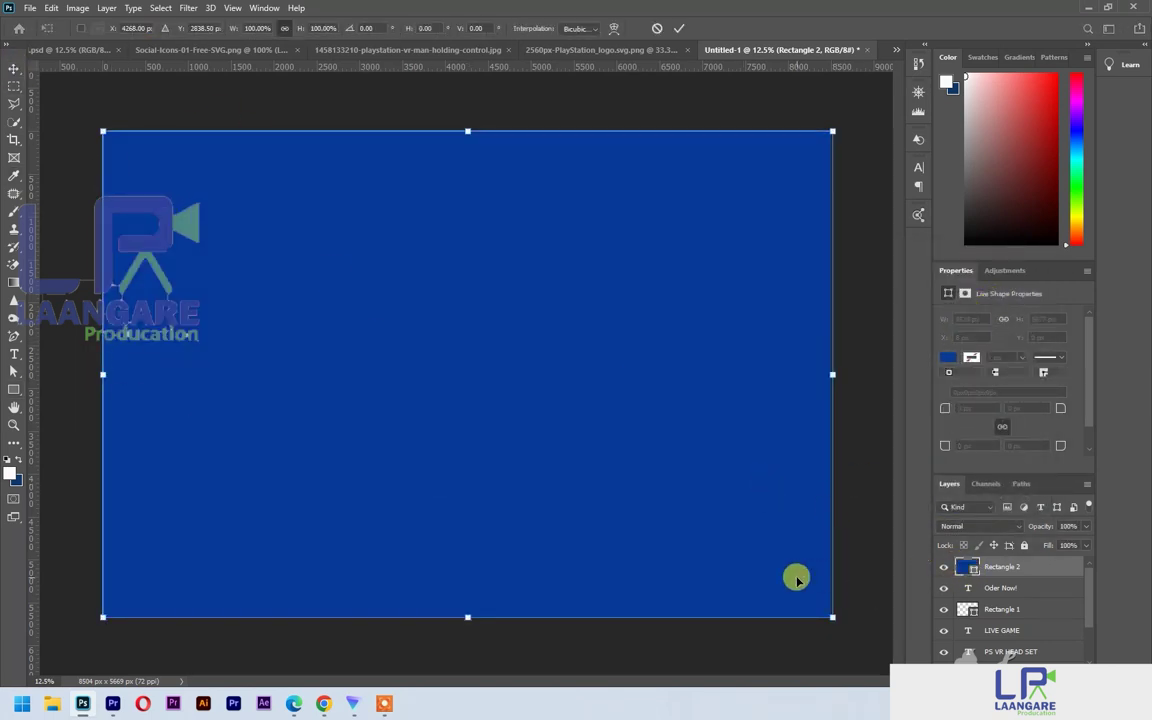
scroll(1008, 650, "down", 1)
left_click_drag(1008, 657, 945, 652)
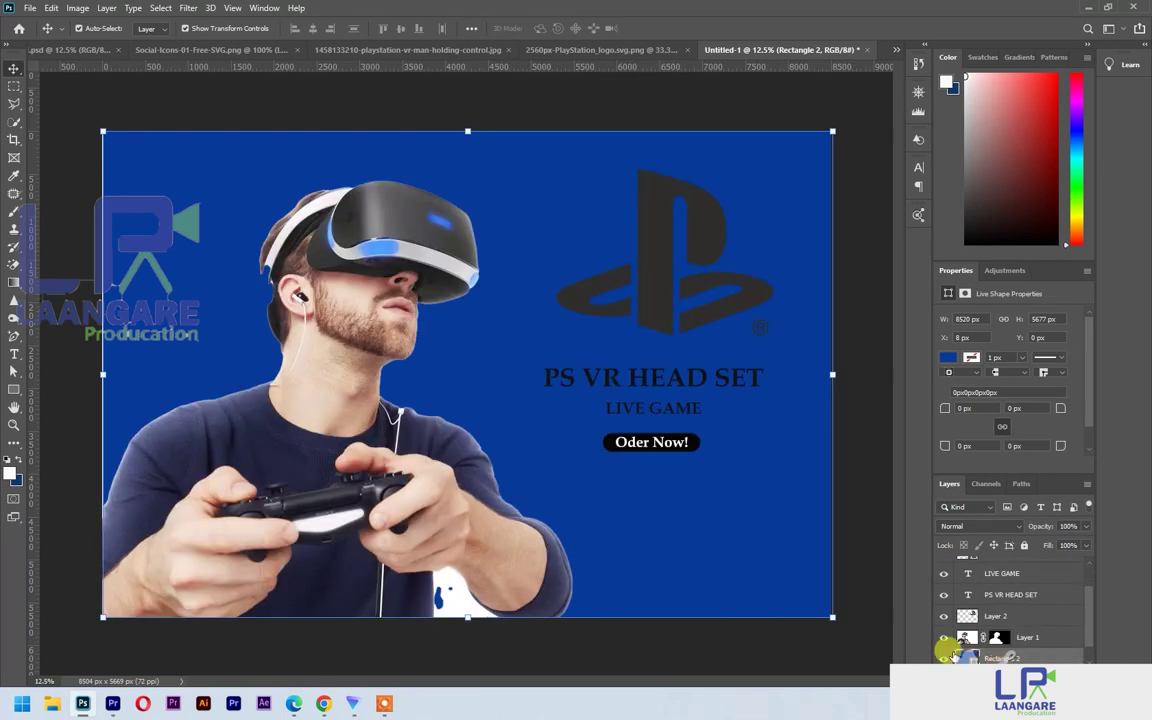
Step: Apply a Color Overlay layer style with color f9f9fa to the PlayStation logo
left_click(650, 290)
right_click(967, 612)
left_click(982, 340)
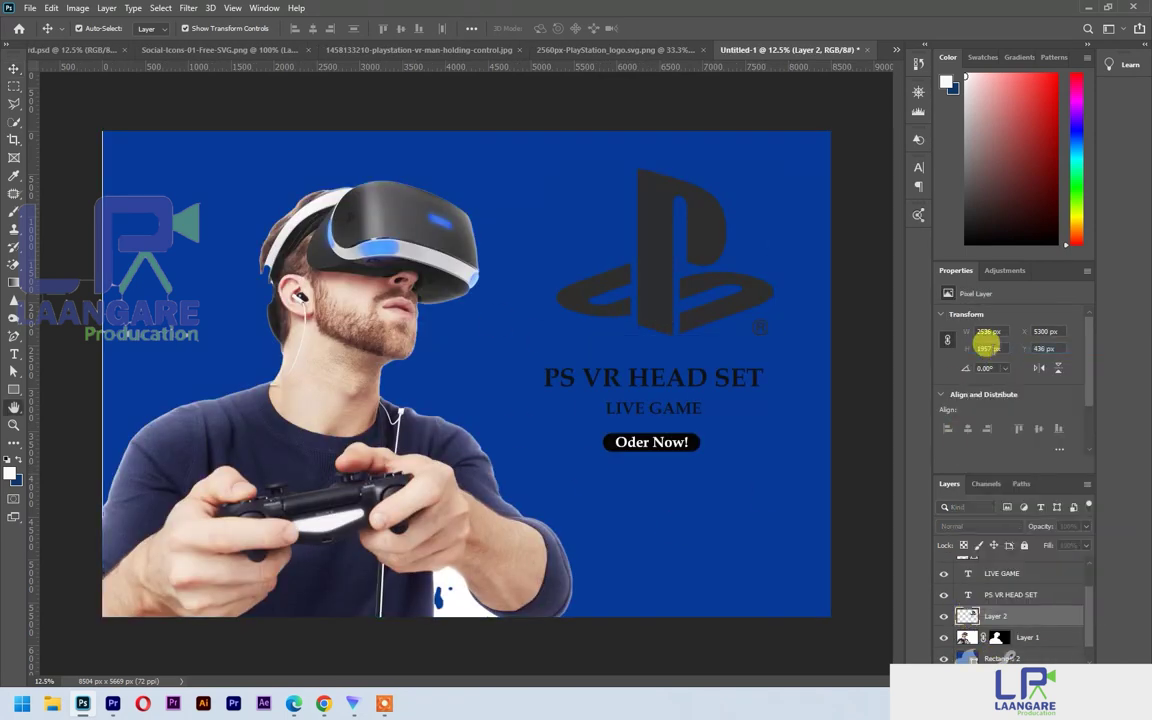
left_click(453, 353)
left_click(716, 218)
left_click(690, 284)
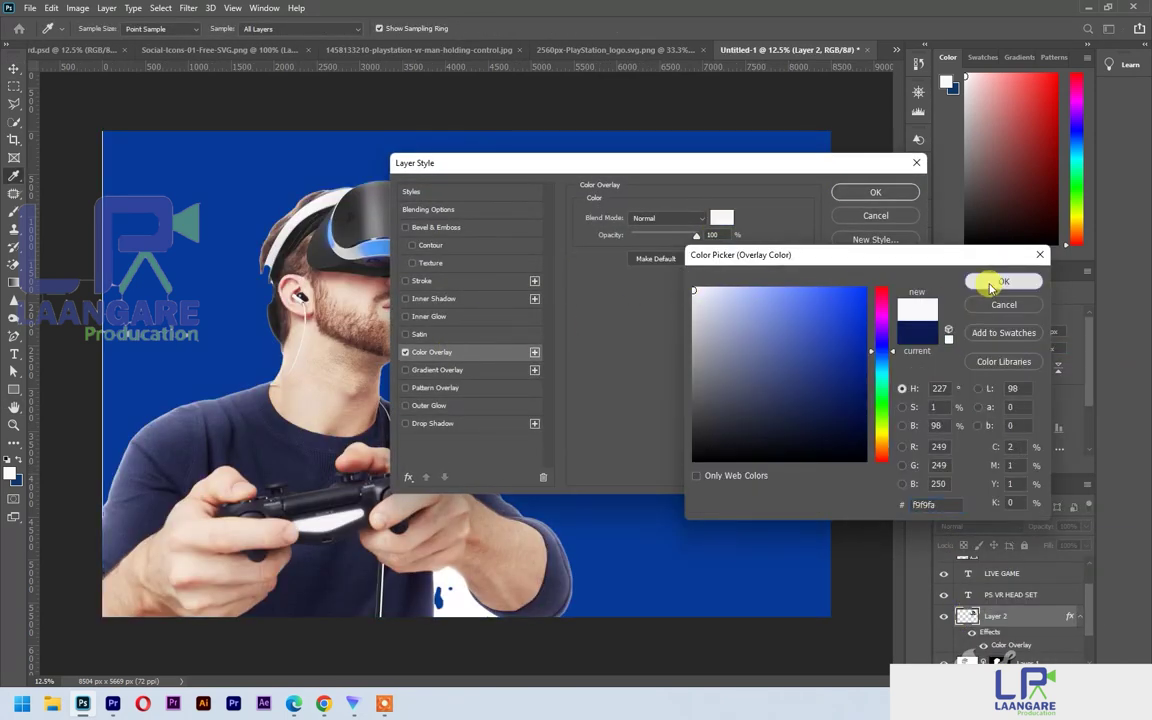
left_click(984, 282)
left_click(872, 200)
Step: Change the color of the "PS VR HEAD SET" title to white, ffffff
left_click(625, 381)
double_click(969, 597)
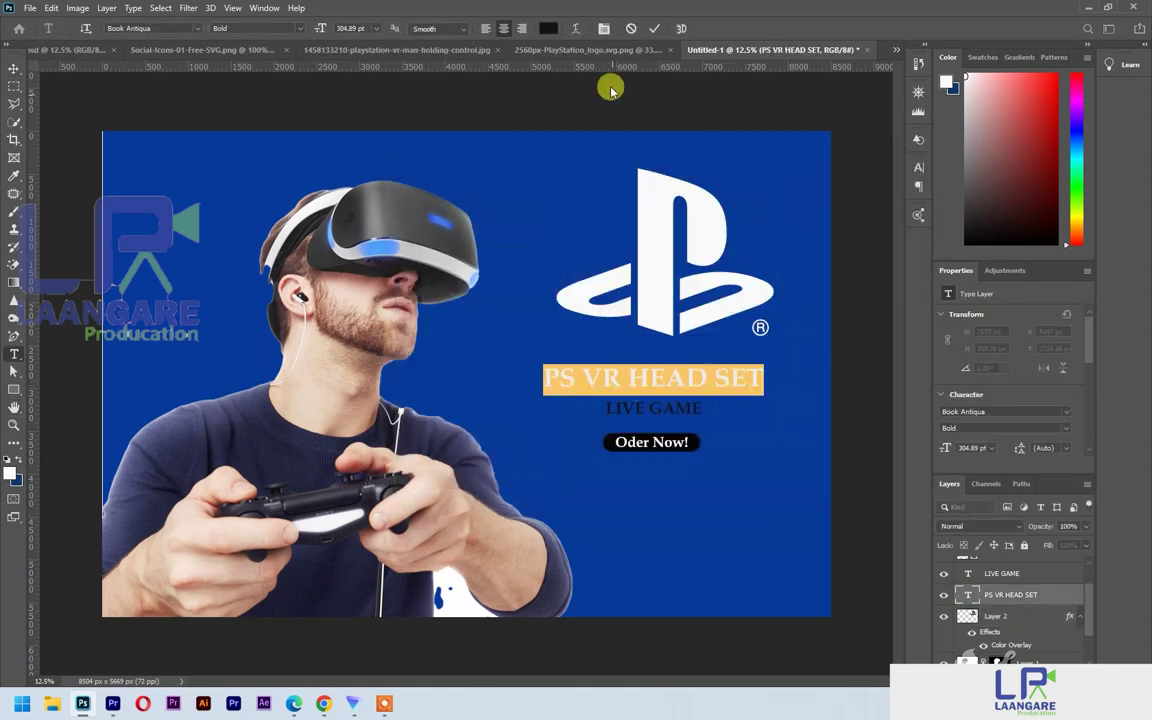
left_click(551, 29)
type("ffffff")
left_click(1000, 282)
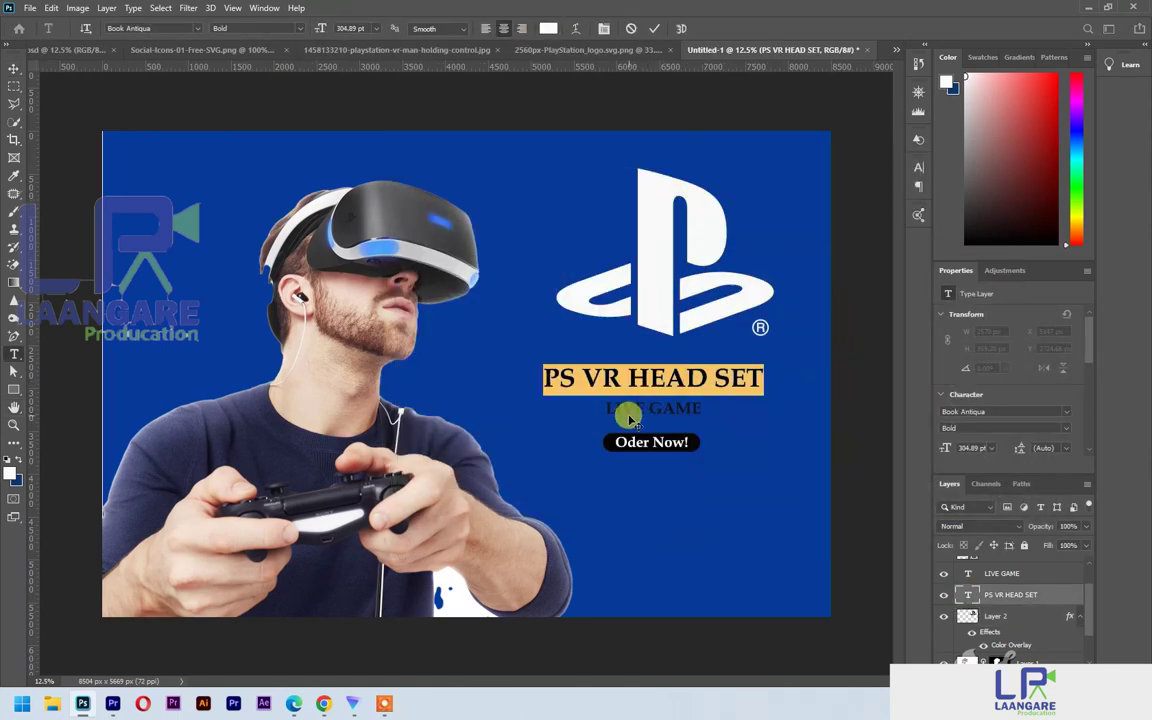
Step: Recolor the "LIVE GAME" text with the white sampled from the PlayStation logo
left_click(630, 418)
key("ctrl+a")
left_click(548, 28)
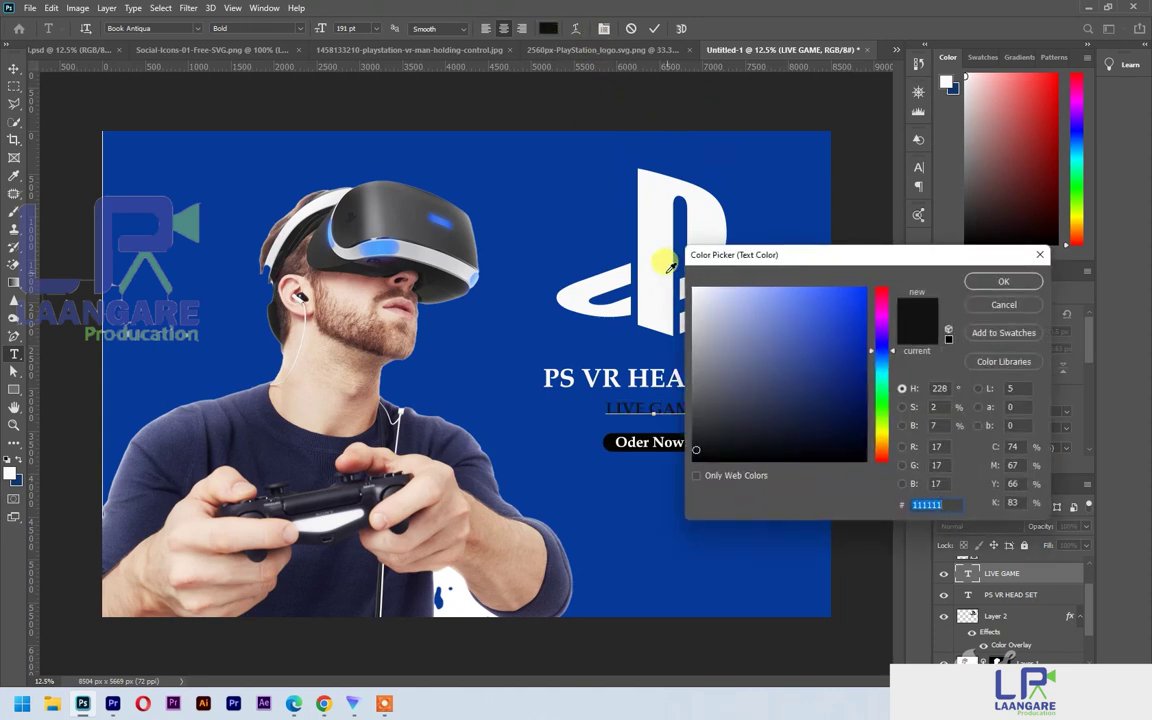
left_click(668, 265)
key("Return")
left_click(653, 29)
key("v")
left_click(750, 363)
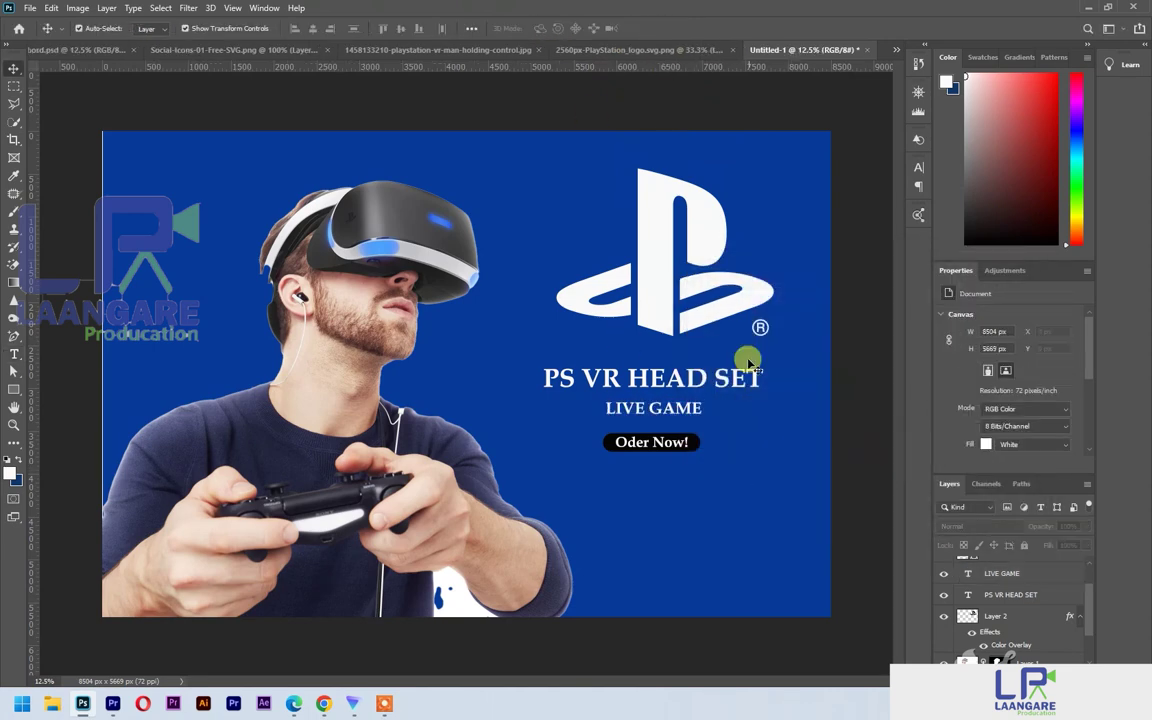
Step: Enlarge the "PS VR HEAD SET" title to about 381 pt and move it slightly up toward the logo
left_click(718, 381)
left_click_drag(763, 394, 790, 399)
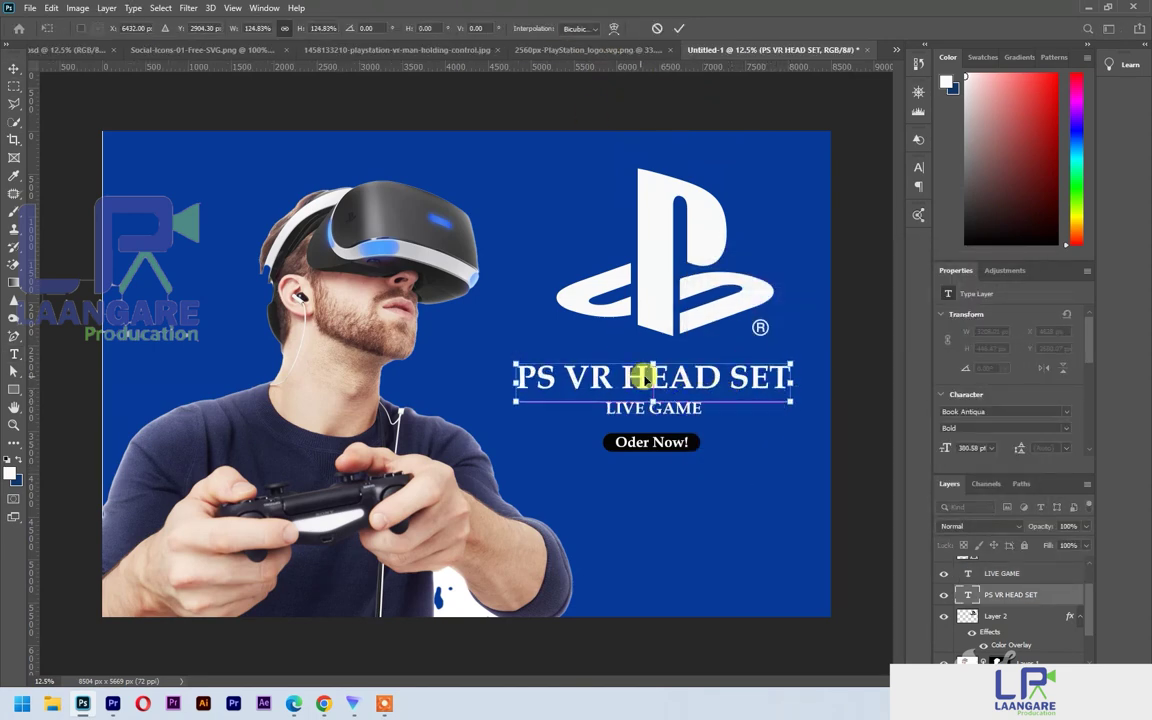
left_click_drag(650, 382, 669, 370)
left_click(678, 28)
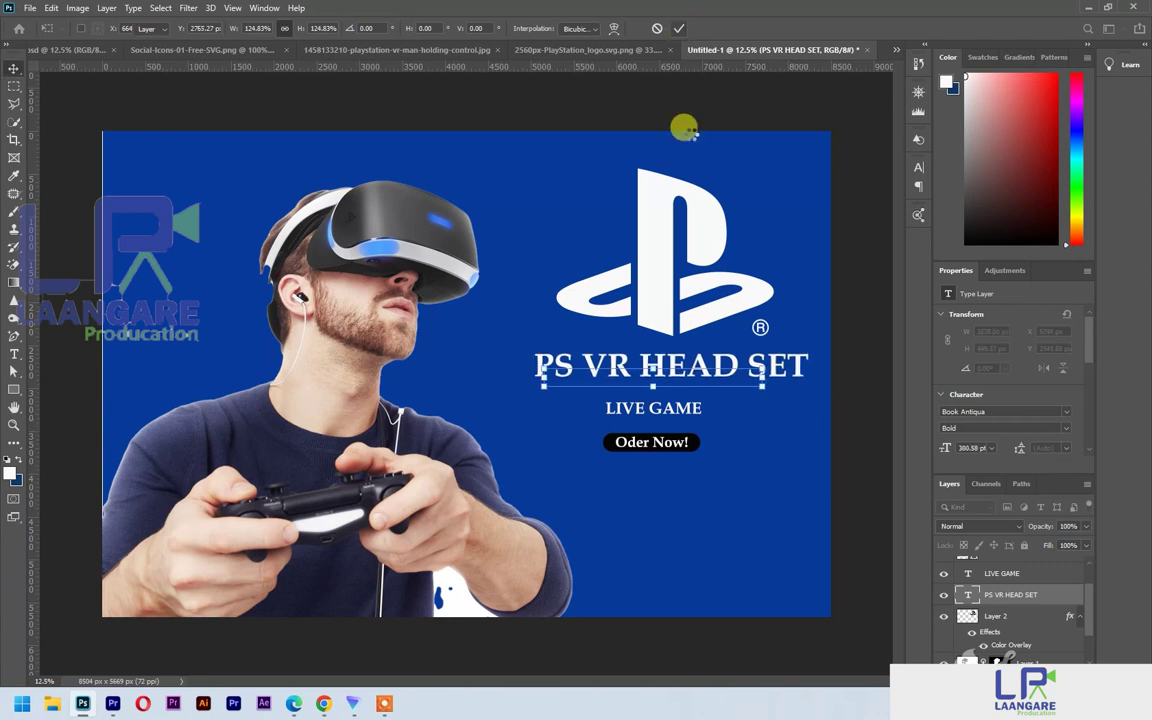
Step: Recolor the "Oder Now!" text with the black sampled from the rounded rectangle behind it
double_click(648, 407)
double_click(691, 441)
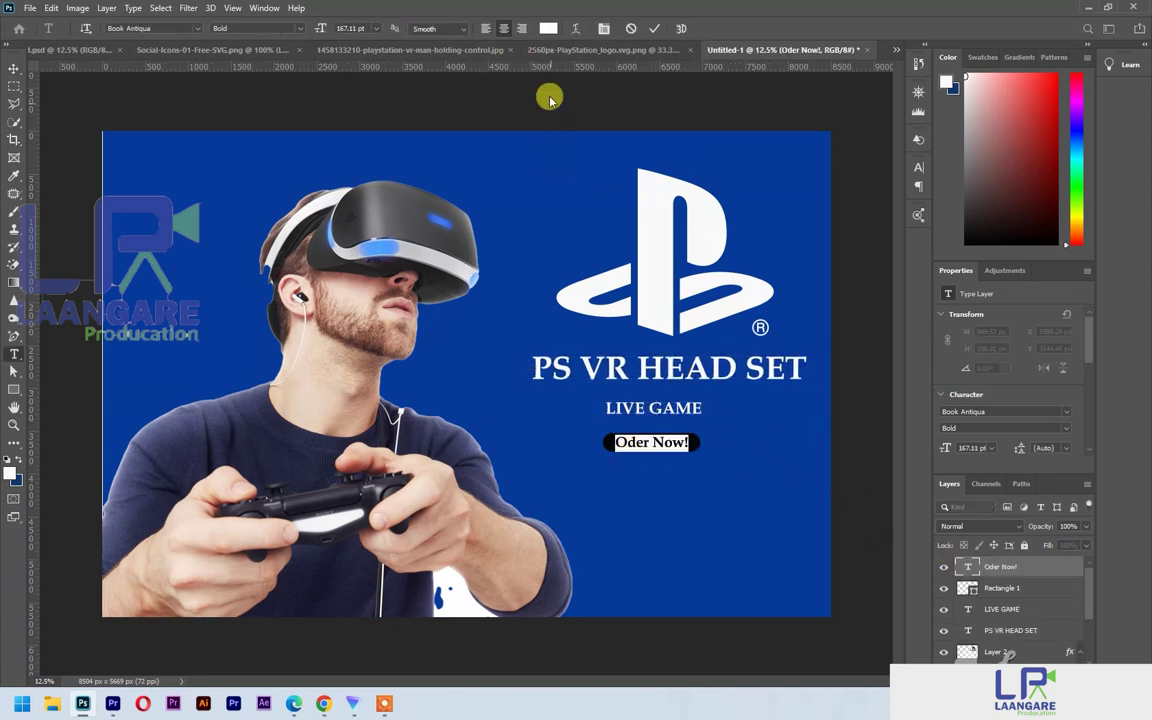
left_click(547, 33)
left_click(611, 438)
left_click(1002, 283)
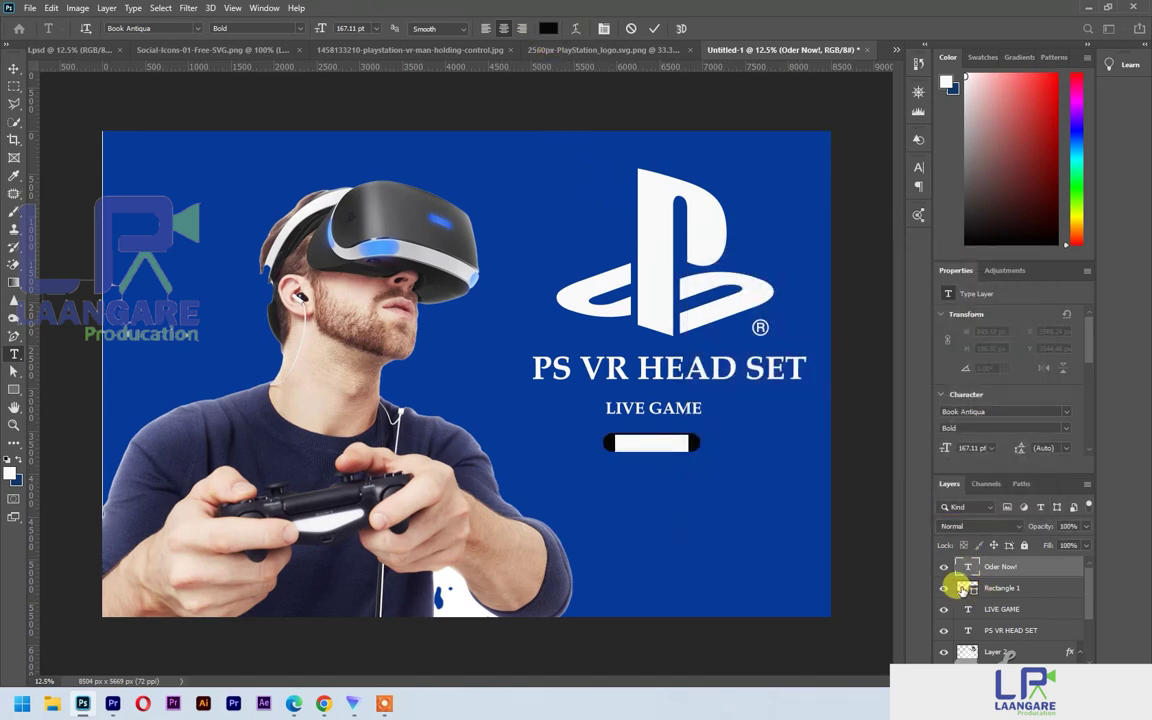
Step: Change the fill of the rounded rectangle behind "Oder Now!" to white
left_click(963, 589)
left_click(938, 362)
left_click(965, 437)
left_click(848, 442)
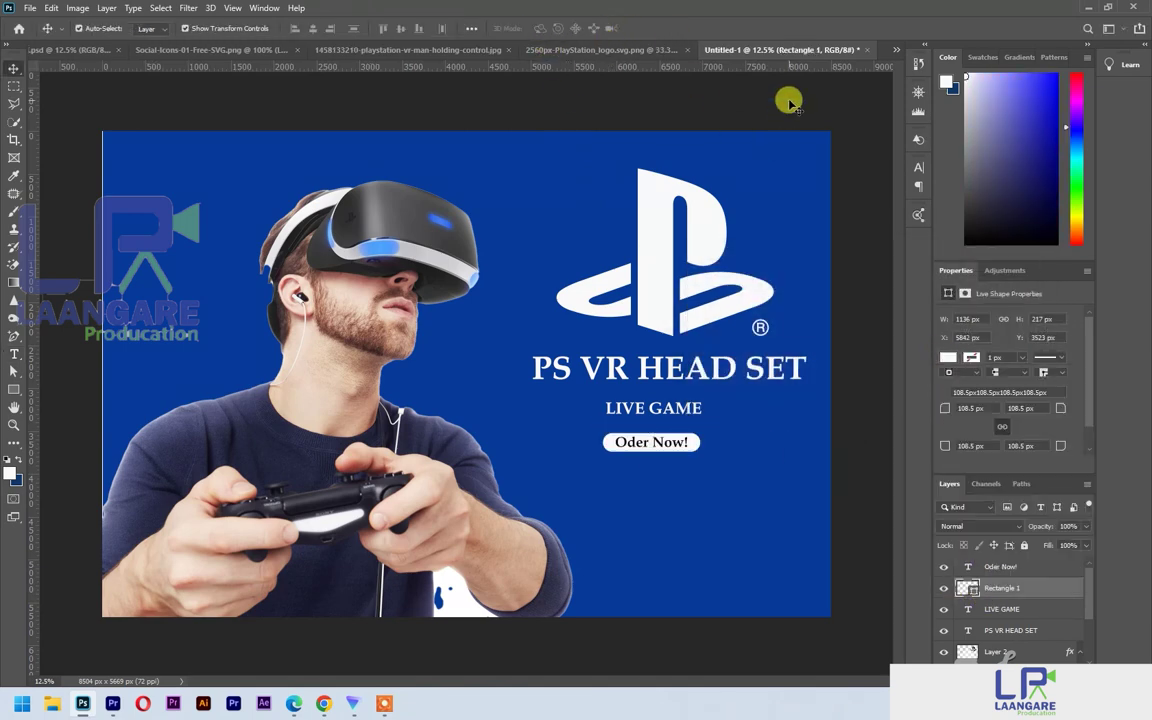
left_click(787, 98)
Step: Lock the blue background rectangle layer
scroll(1000, 620, "down", 3)
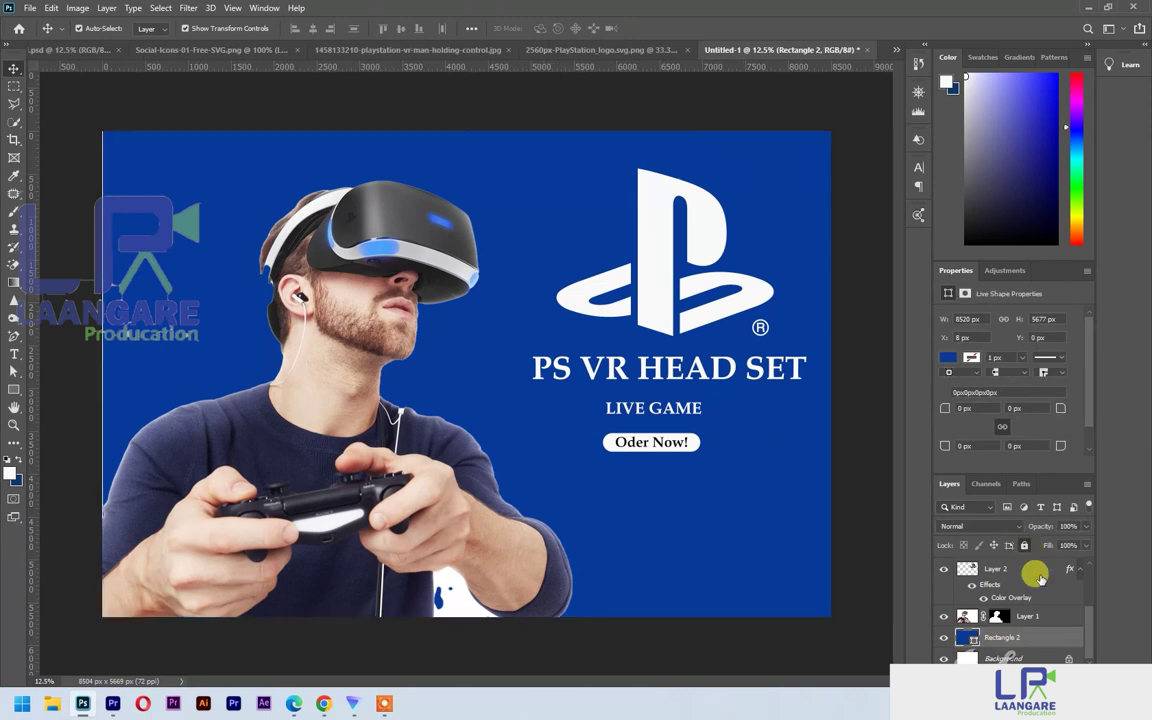
left_click(1028, 616)
left_click(857, 358)
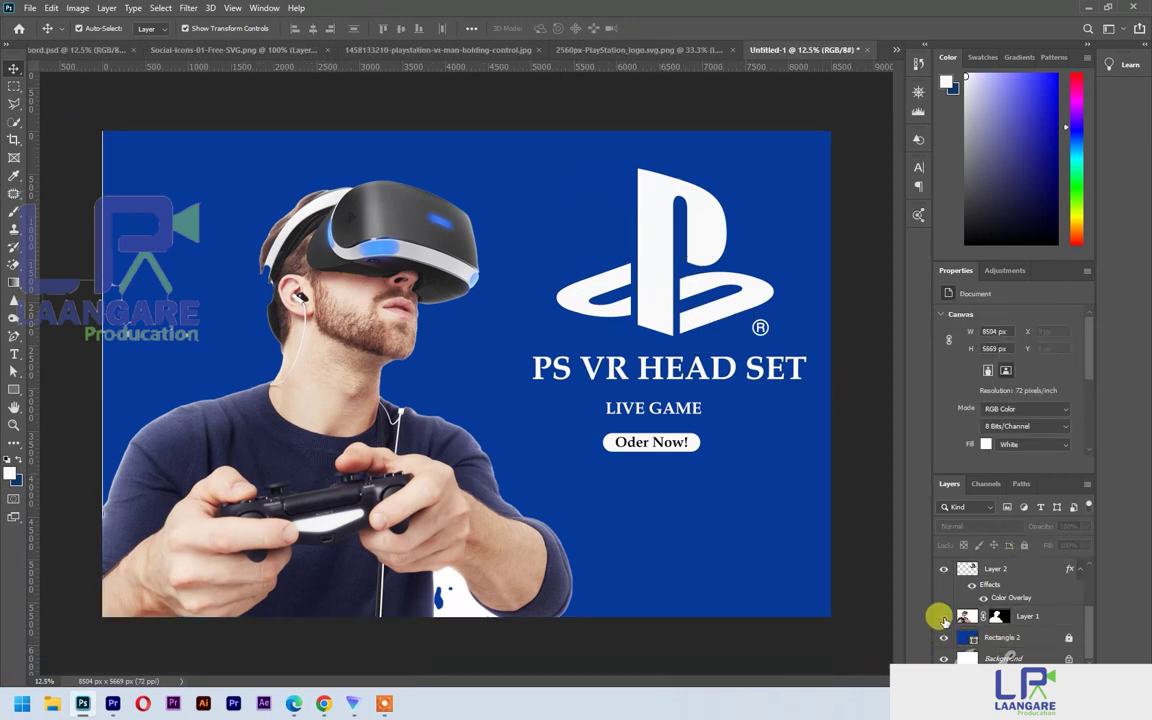
Step: Hide the man cutout and align the logo, title, tagline and order button on their horizontal centers
left_click(943, 620)
left_click(708, 300)
left_click(313, 29)
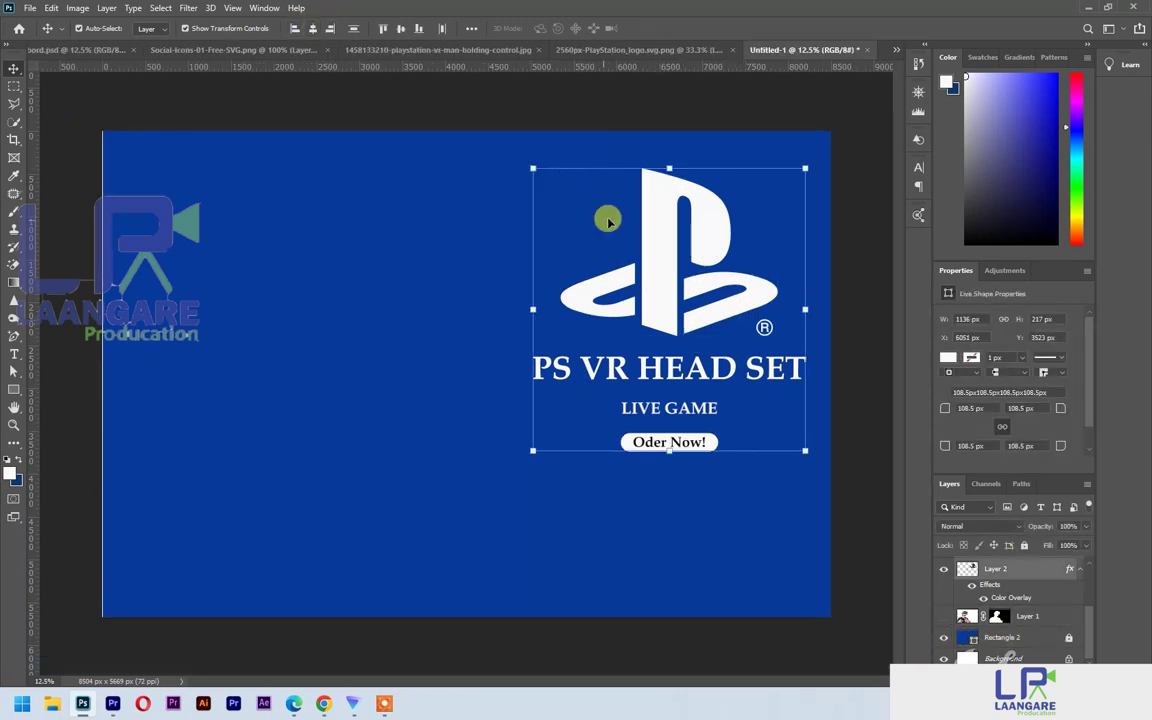
left_click(658, 152)
Step: Show the man cutout again, scale it to about 108% and reposition it beside the logo and text
left_click(943, 618)
left_click_drag(284, 457, 335, 455)
left_click_drag(465, 117, 463, 72)
left_click_drag(362, 297, 326, 300)
left_click_drag(362, 347, 404, 358)
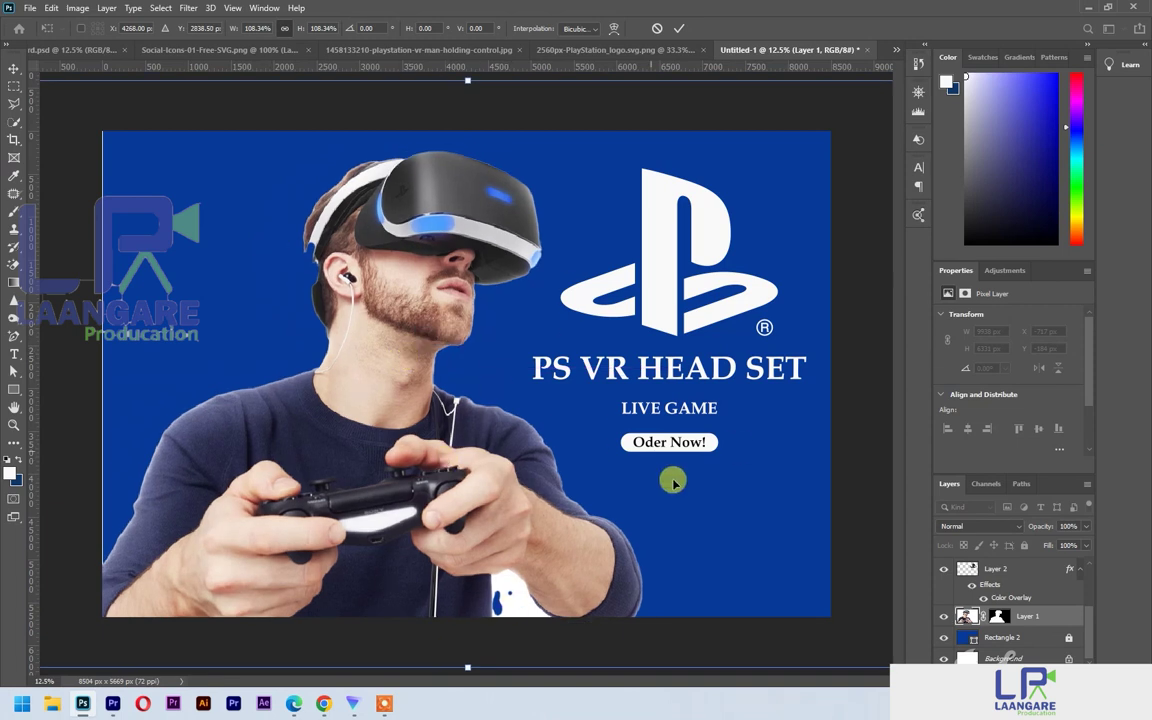
left_click_drag(492, 510, 467, 531)
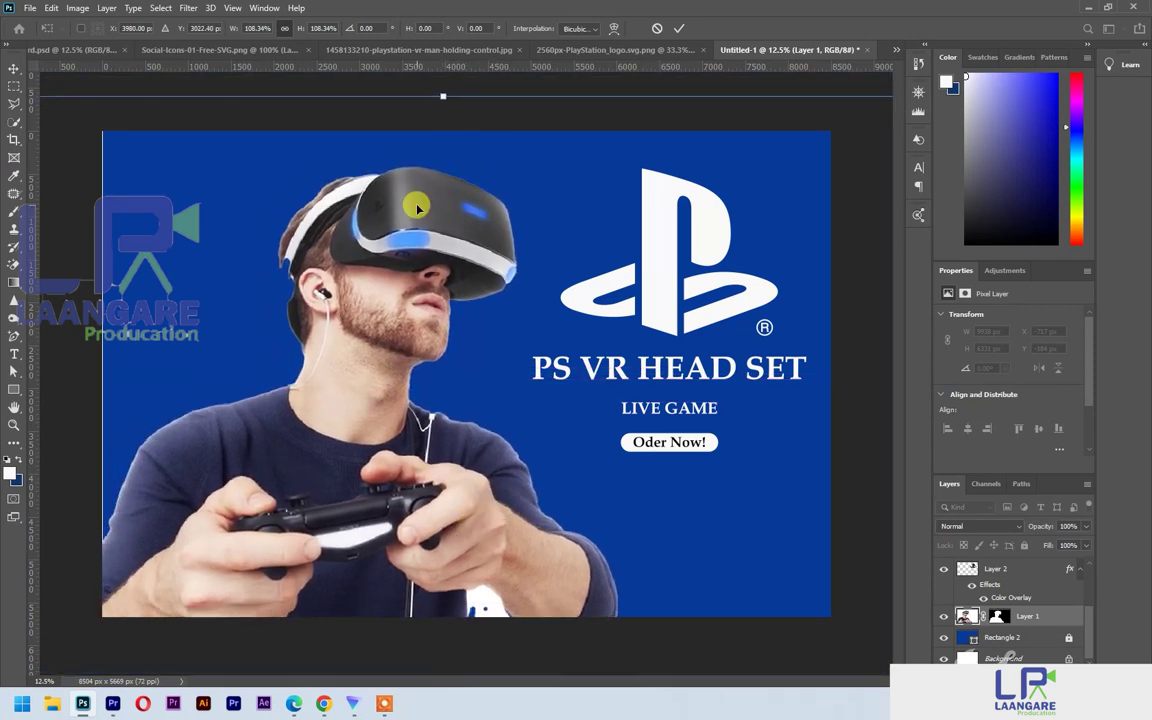
left_click_drag(418, 207, 401, 212)
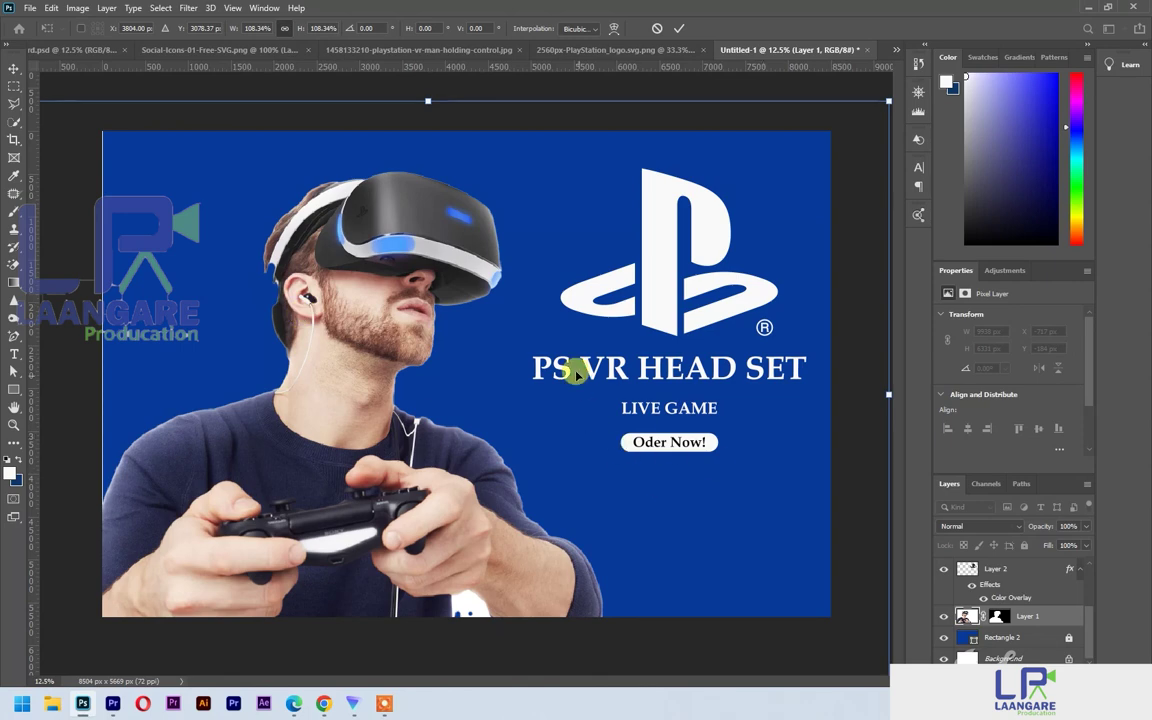
left_click(680, 30)
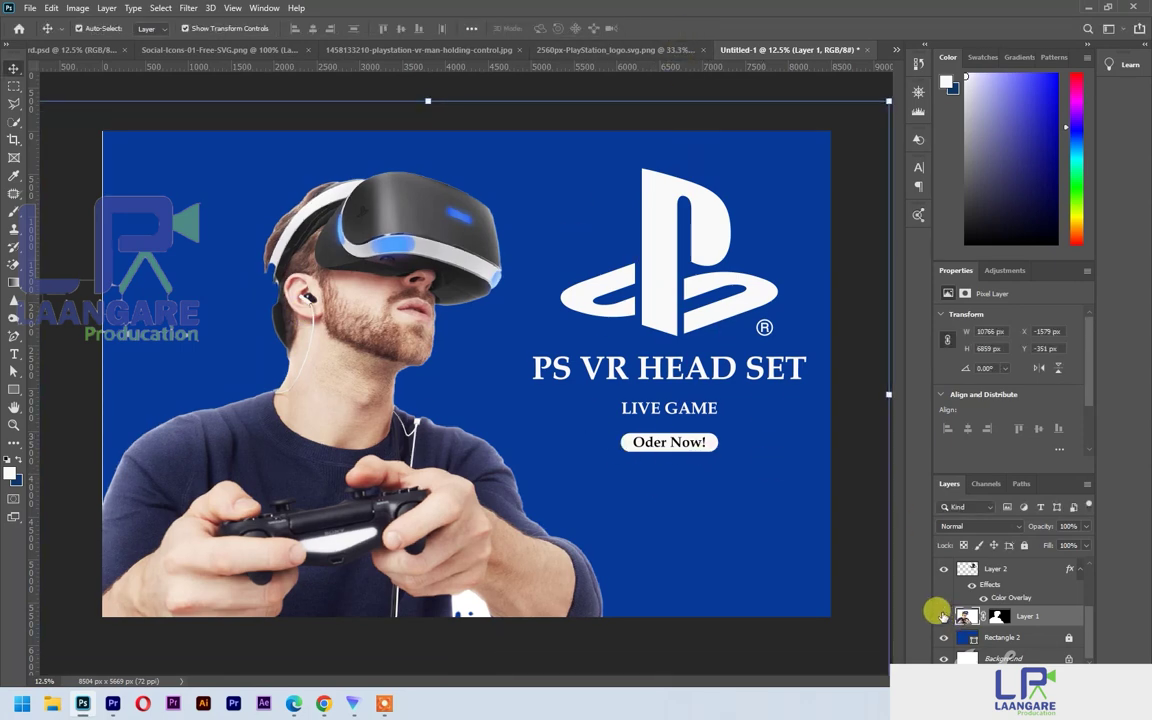
Step: With the man cutout temporarily hidden, scale the logo, texts and order button together to about 123% and reposition them
left_click(943, 616)
left_click_drag(521, 172, 830, 489)
mouse_move(696, 382)
left_mouse_down()
mouse_move(663, 370)
mouse_move(677, 384)
left_mouse_up()
left_click(853, 564)
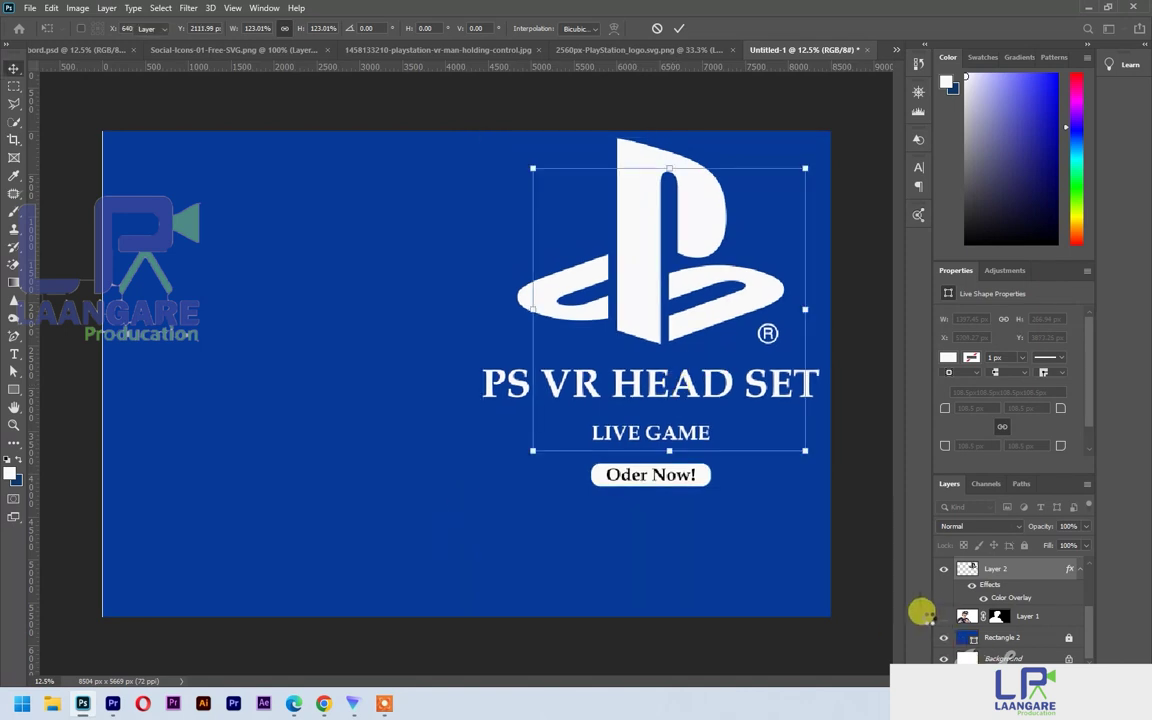
left_click(943, 618)
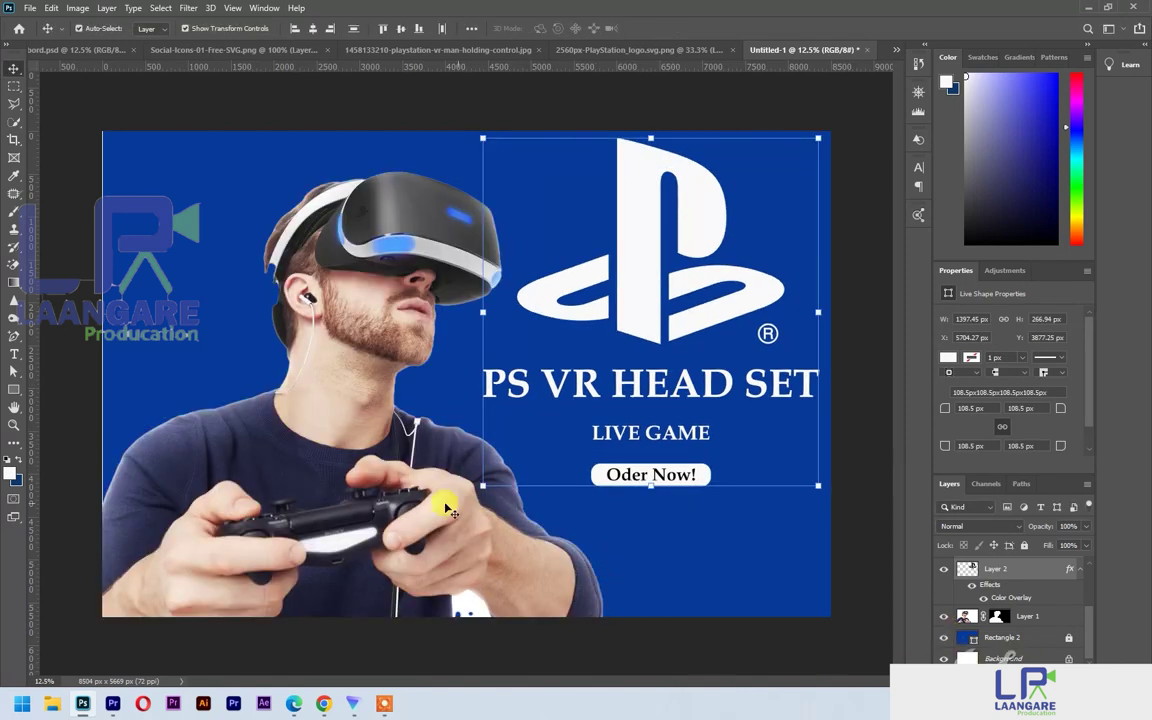
Step: Shift the man cutout up toward the logo and draw a white rectangle about 5992 x 488 px along the billboard's bottom edge
mouse_move(395, 484)
left_mouse_down()
mouse_move(386, 470)
mouse_move(408, 465)
left_mouse_up()
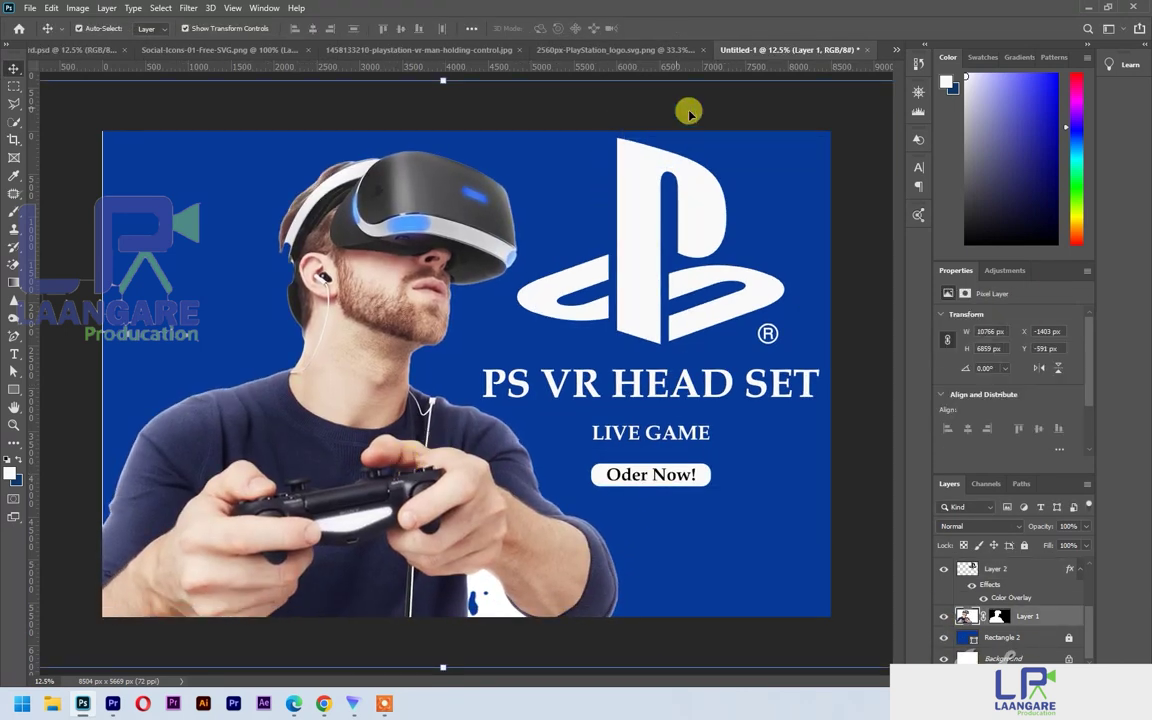
left_click(697, 523)
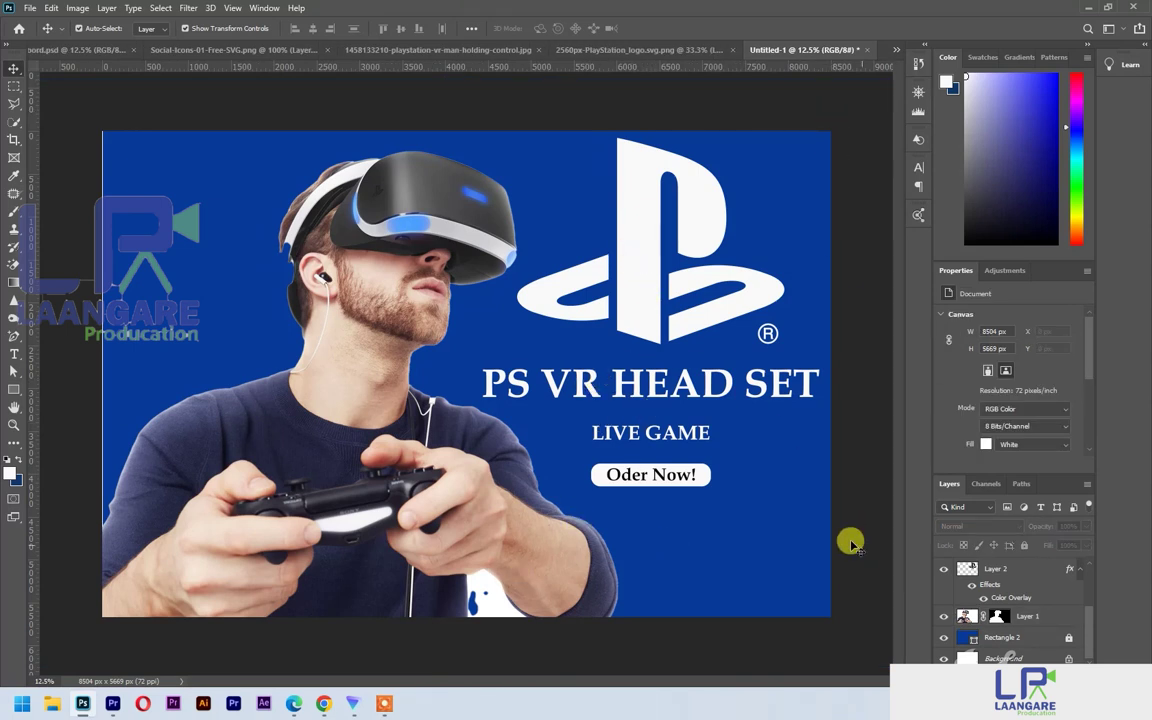
key("u")
left_click_drag(322, 597, 830, 632)
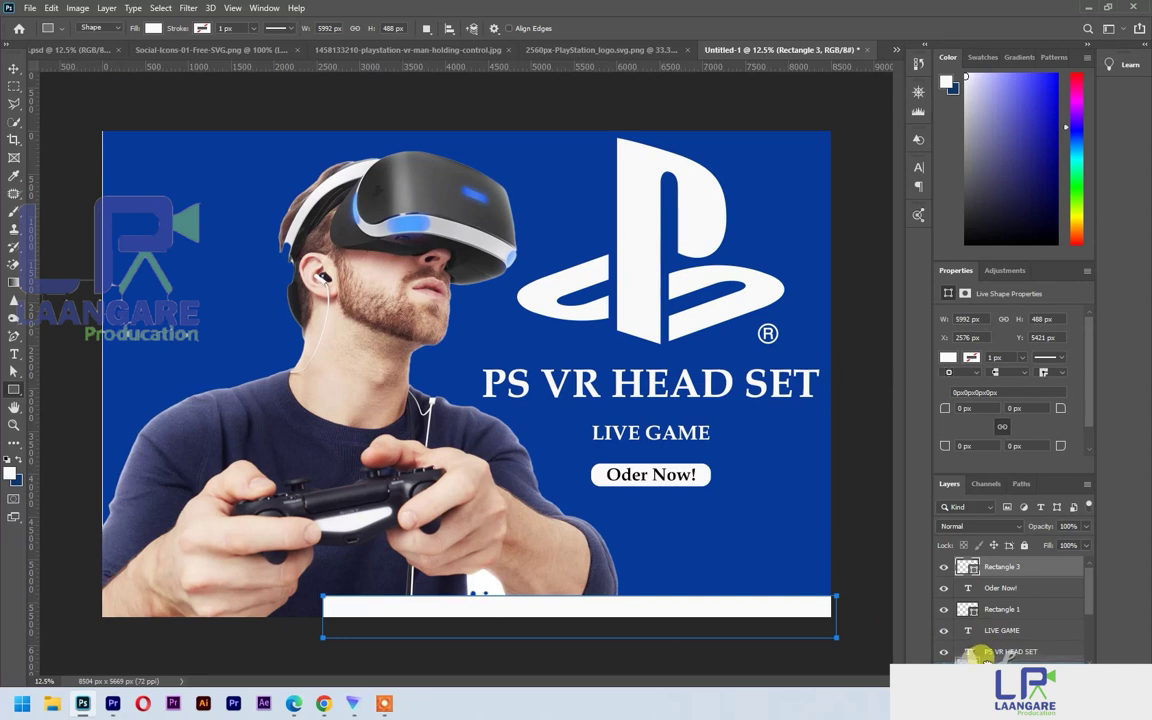
Step: Move the white rectangle layer beneath the man cutout layer, directly above the blue background layer
left_click_drag(1002, 657, 1010, 576)
mouse_move(1090, 602)
left_mouse_down()
mouse_move(1098, 612)
mouse_move(1098, 598)
left_mouse_up()
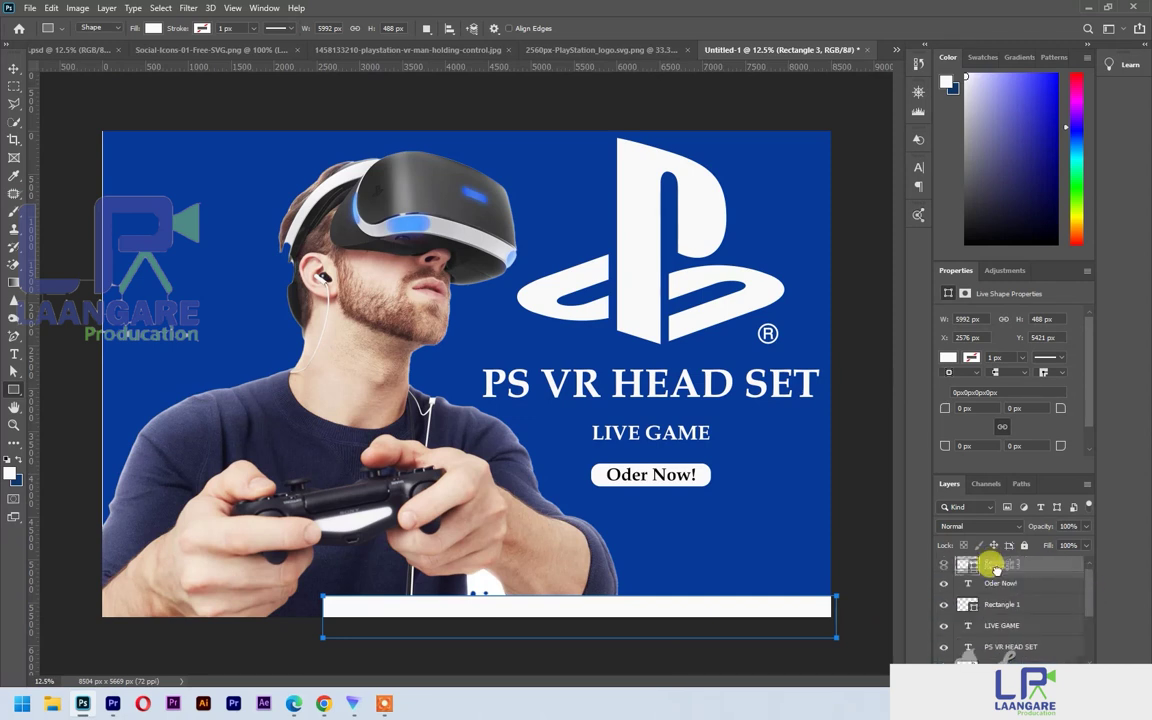
left_click_drag(993, 566, 980, 627)
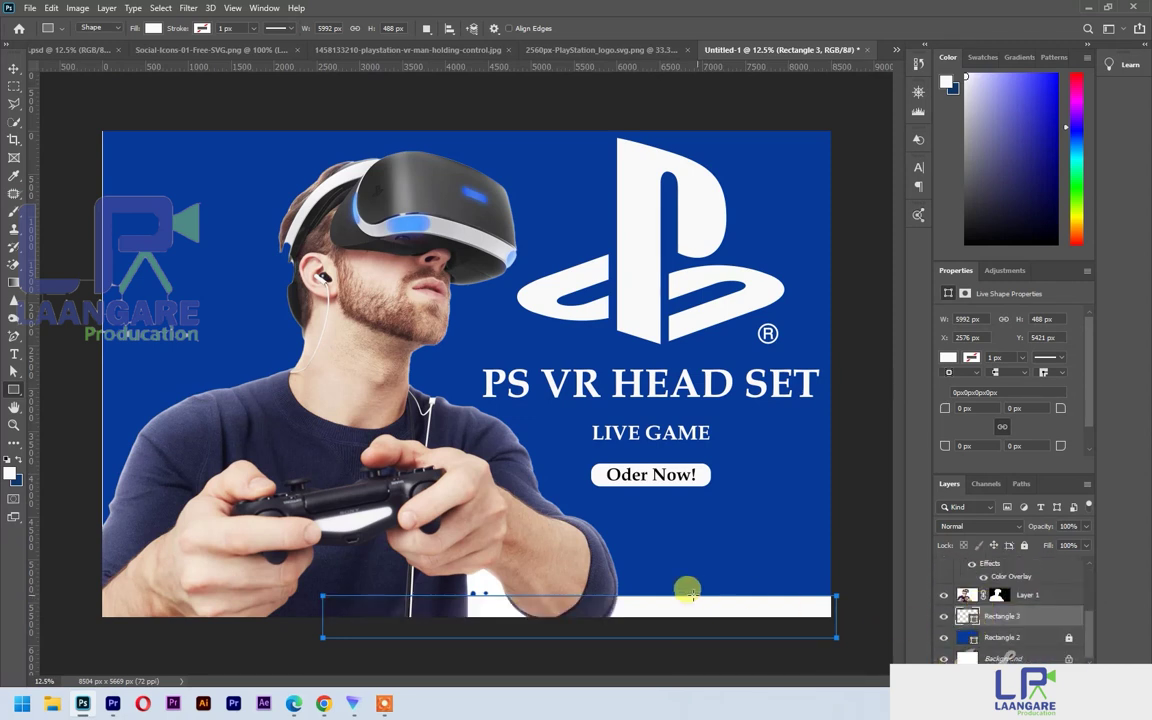
Step: Shift the man cutout away from the logo and enlarge the white bottom strip to about 10508 x 856 px
key("v")
left_click_drag(298, 457, 274, 441)
left_click_drag(272, 453, 272, 453)
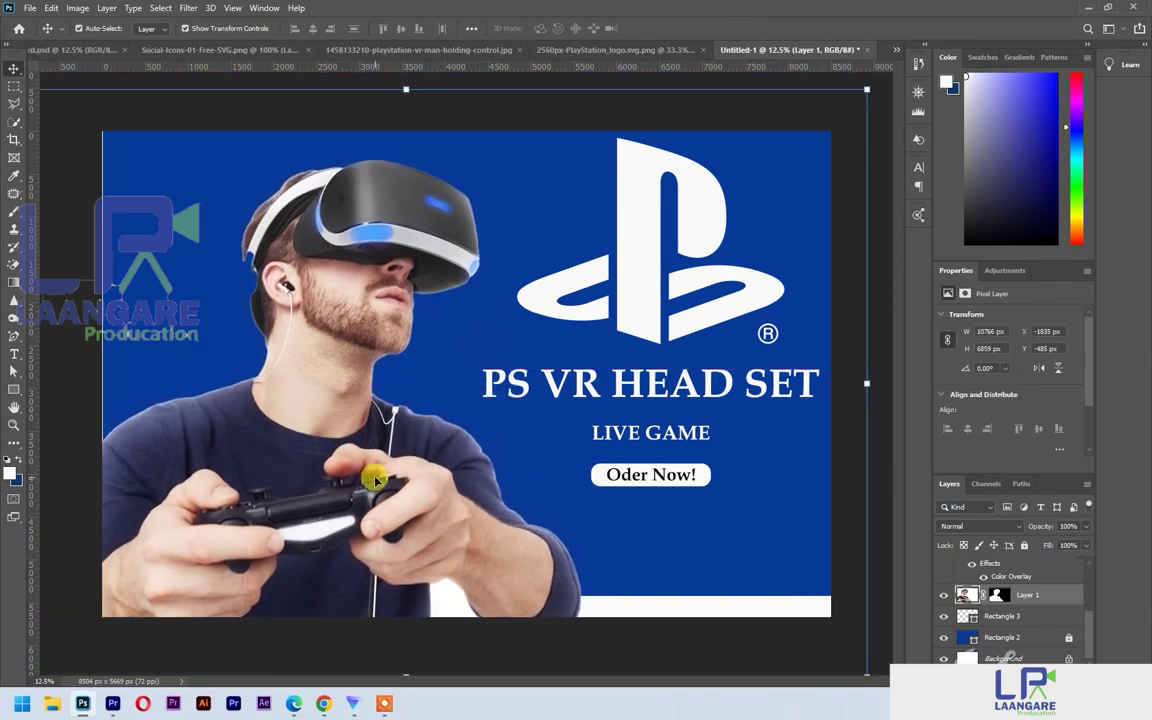
left_click(720, 609)
left_click_drag(578, 597, 571, 579)
Step: Copy the social media icons from the Social-Icons file onto the white strip beside the man's arm
left_click(679, 28)
left_click(680, 48)
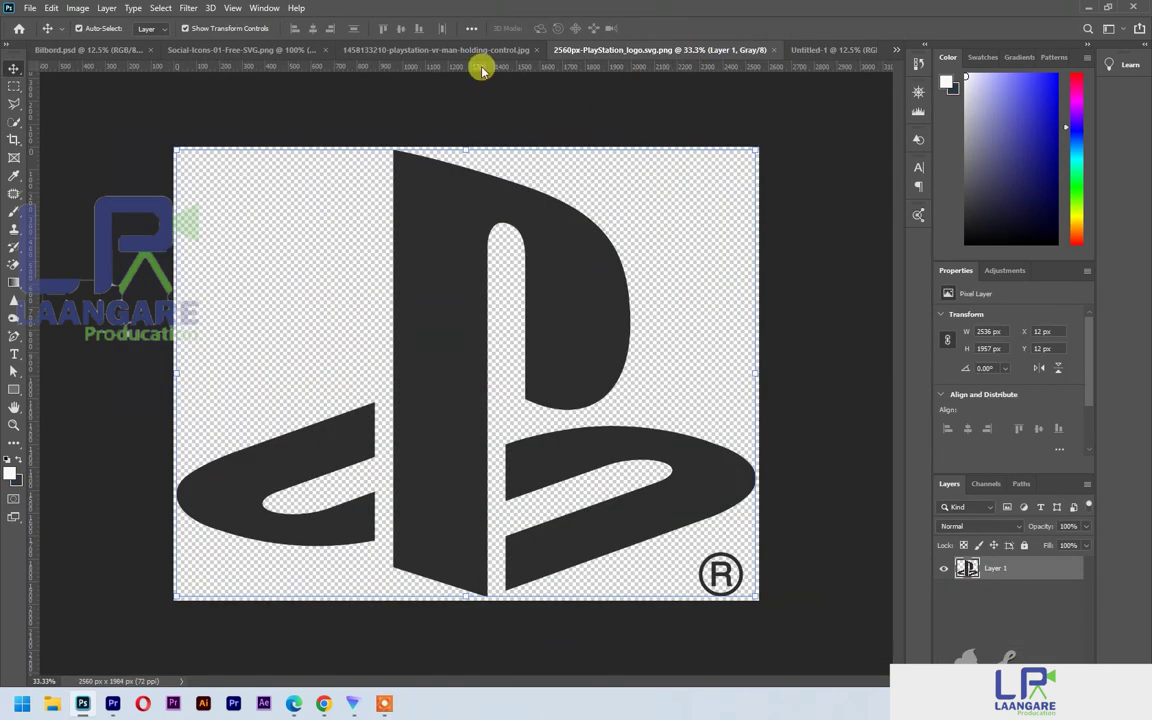
left_click(350, 50)
left_click(261, 53)
left_click_drag(392, 371, 617, 601)
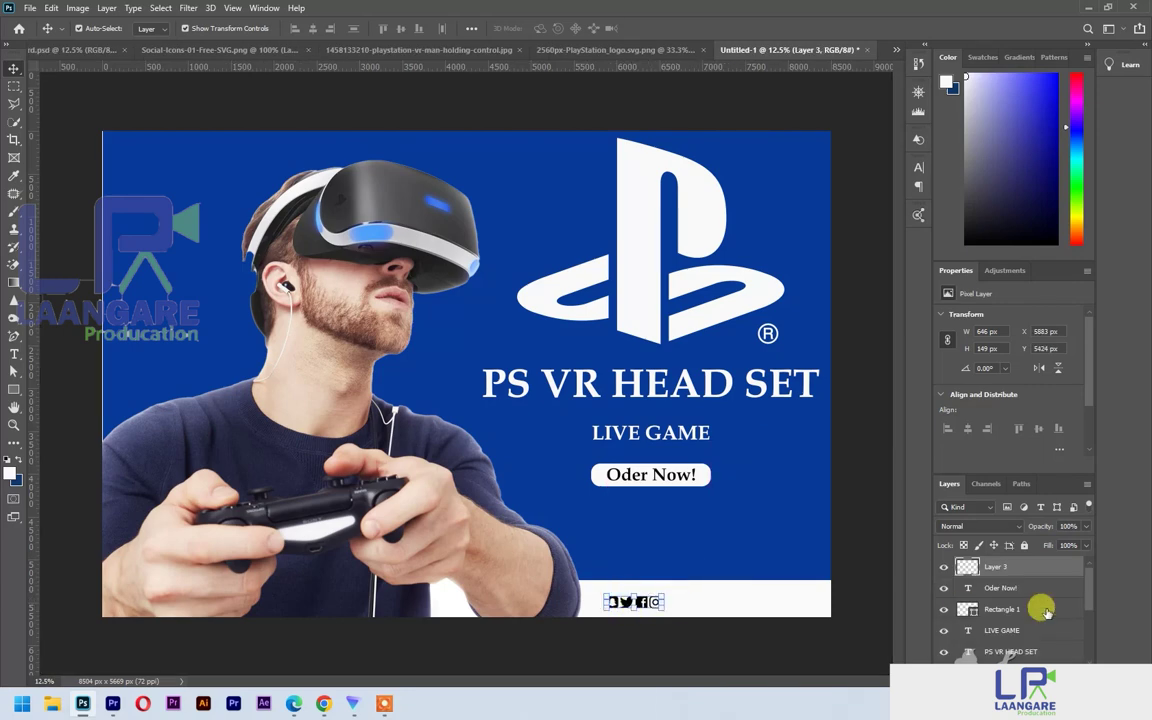
Step: Apply a Color Overlay to the social media icons in the same blue as the background
right_click(962, 567)
left_click(985, 290)
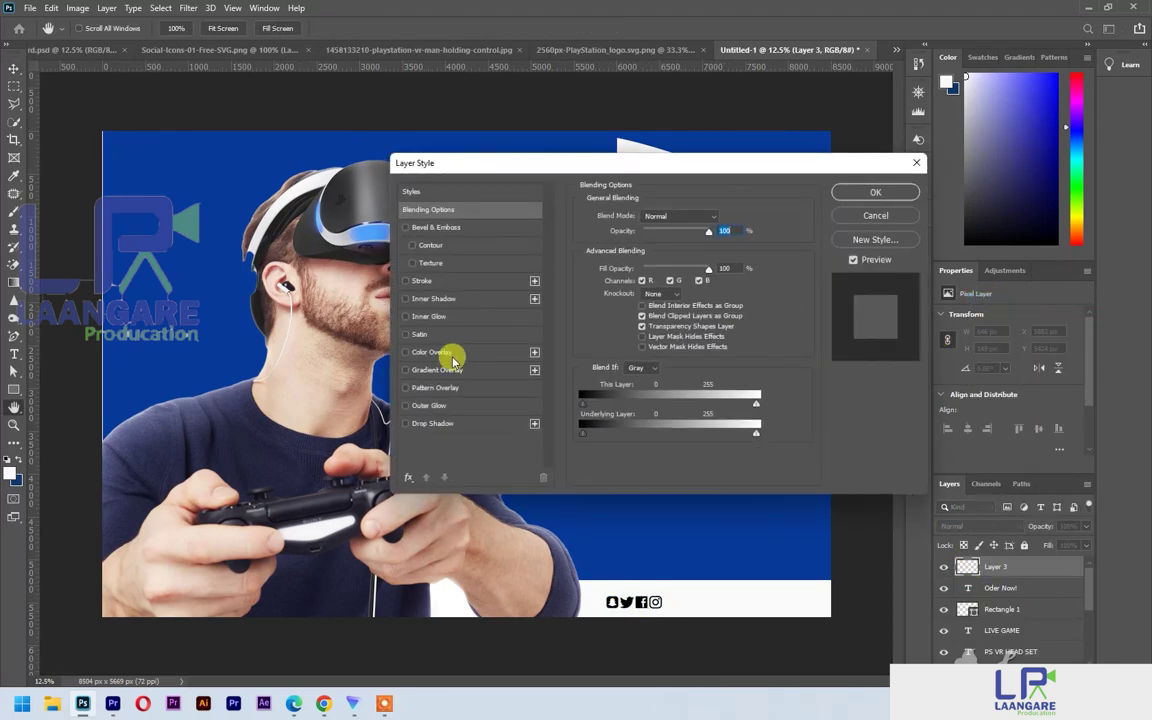
left_click(432, 352)
left_click(721, 217)
left_click(843, 355)
left_click(1004, 281)
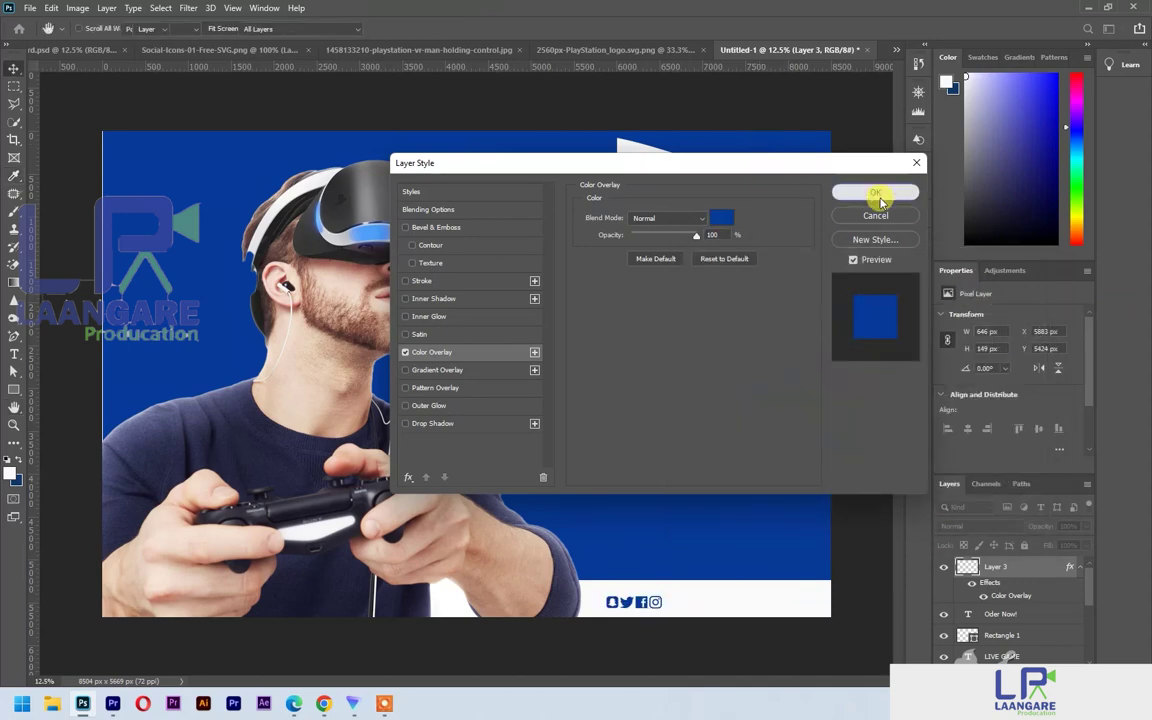
left_click(875, 192)
Step: Add the text "Laangare Tech" on the white strip in Book Antiqua Bold, 135 pt, coloured with the background blue
left_click(664, 604)
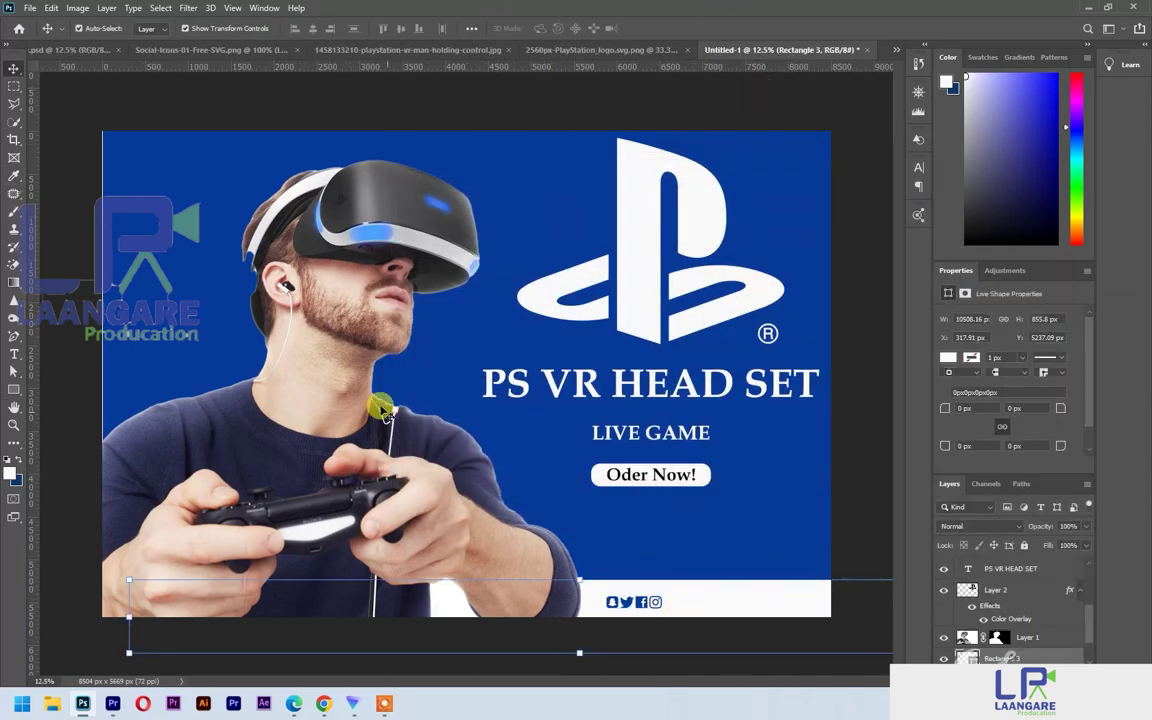
left_click(14, 354)
left_click(681, 603)
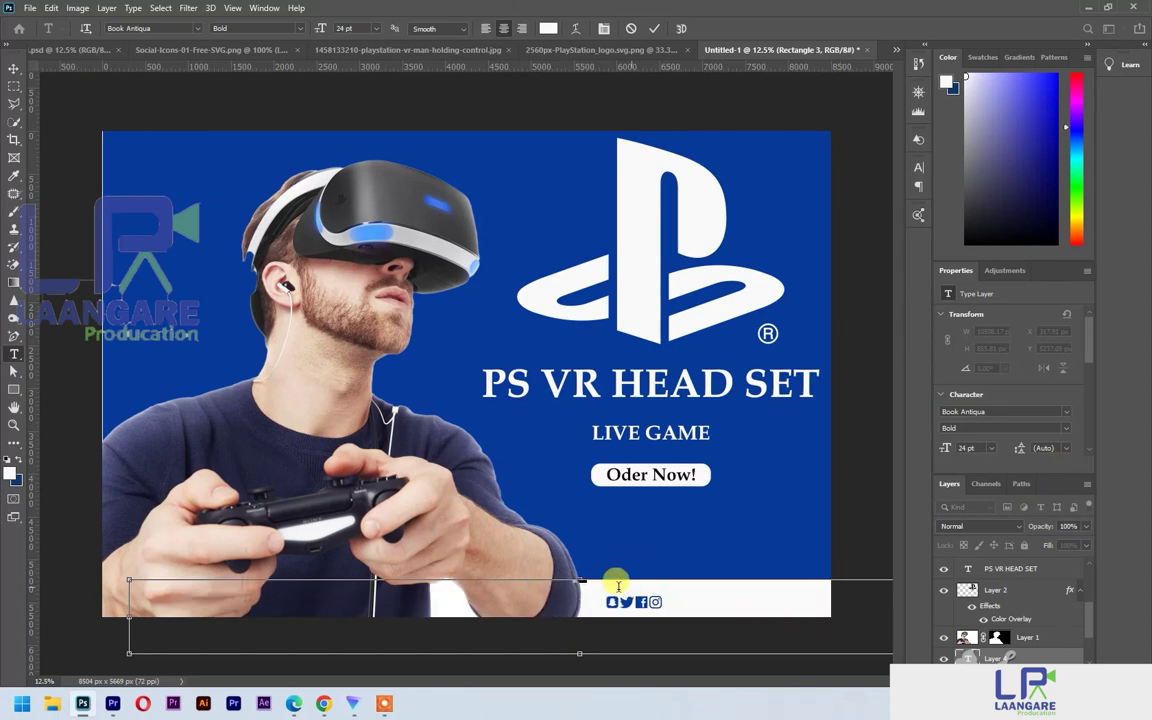
left_click_drag(322, 29, 386, 36)
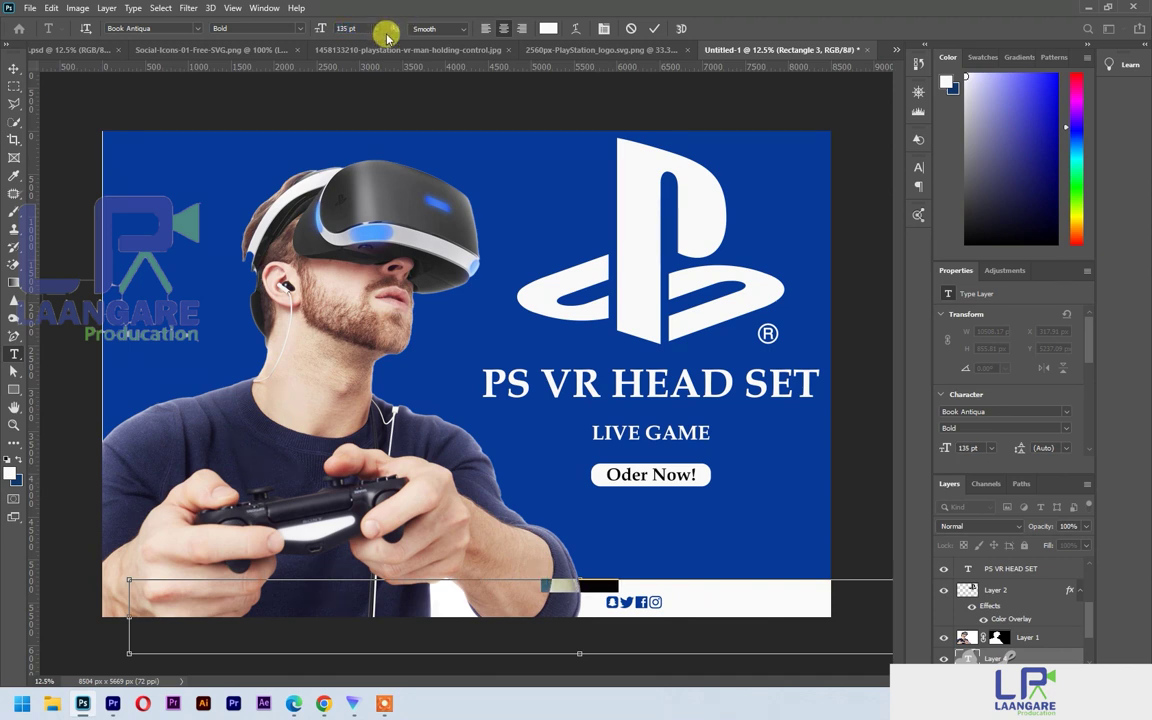
left_click(548, 28)
left_click(706, 139)
left_click(997, 277)
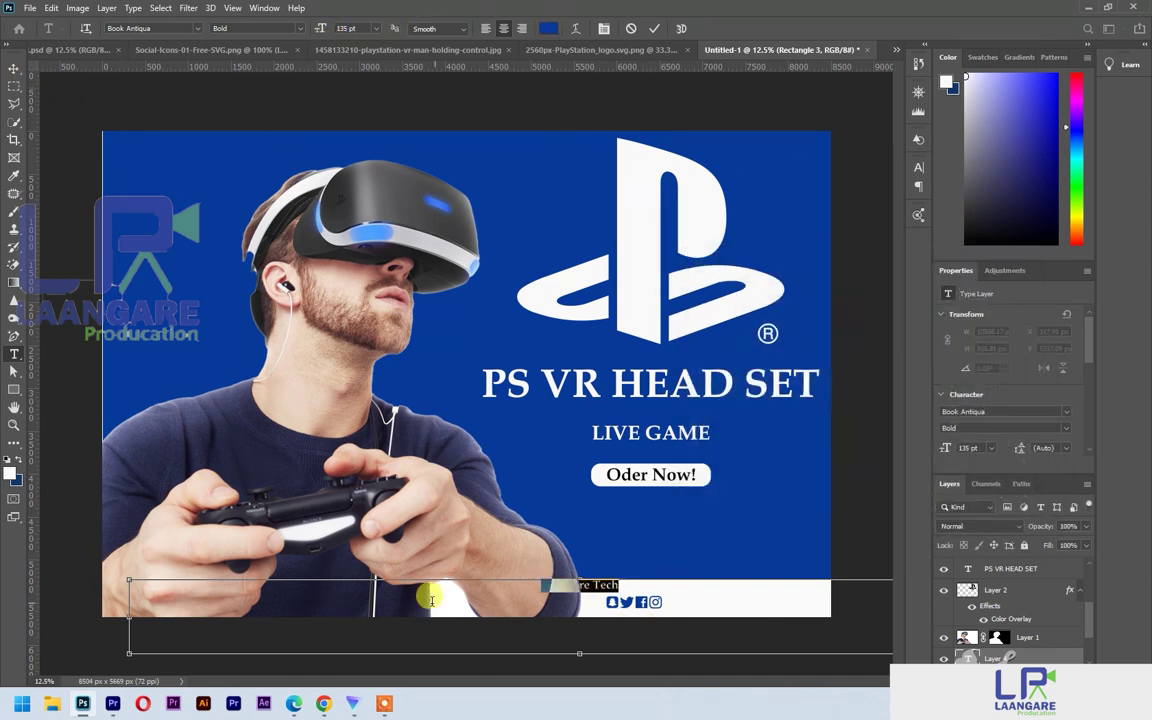
Step: Place the "Laangare Tech" text beside the social media icons and change its font to Arial Rounded MT Bold
left_click(13, 68)
left_click_drag(599, 586, 695, 601)
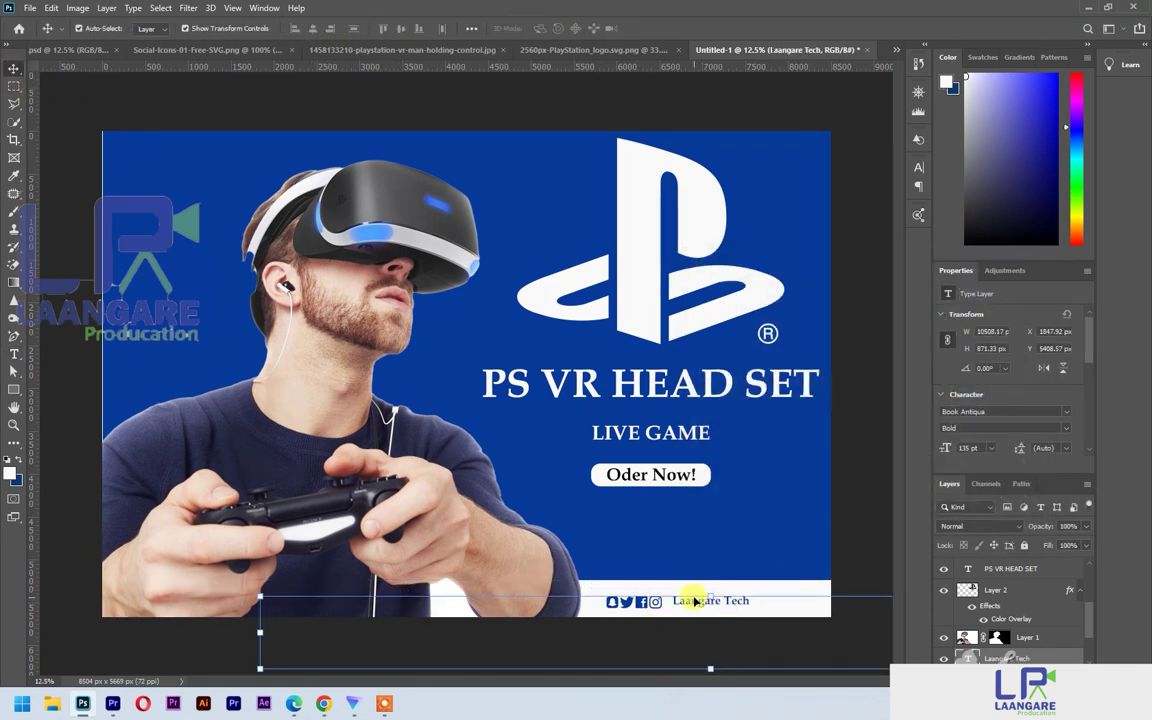
double_click(699, 600)
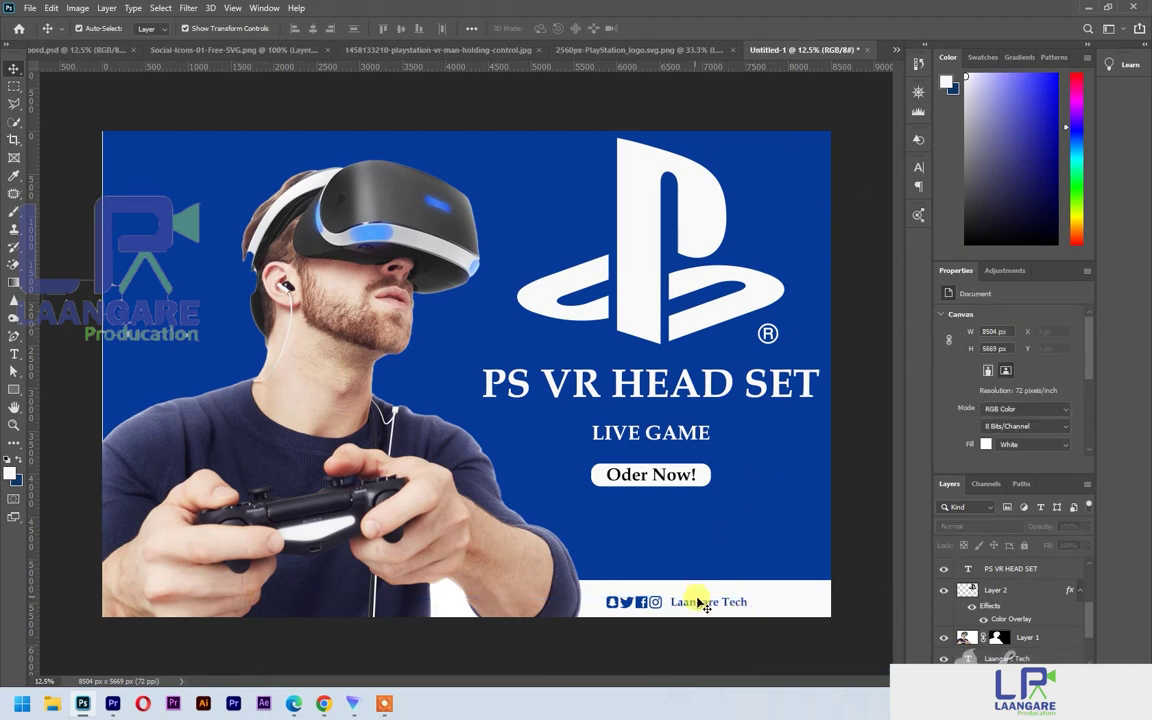
left_click(985, 411)
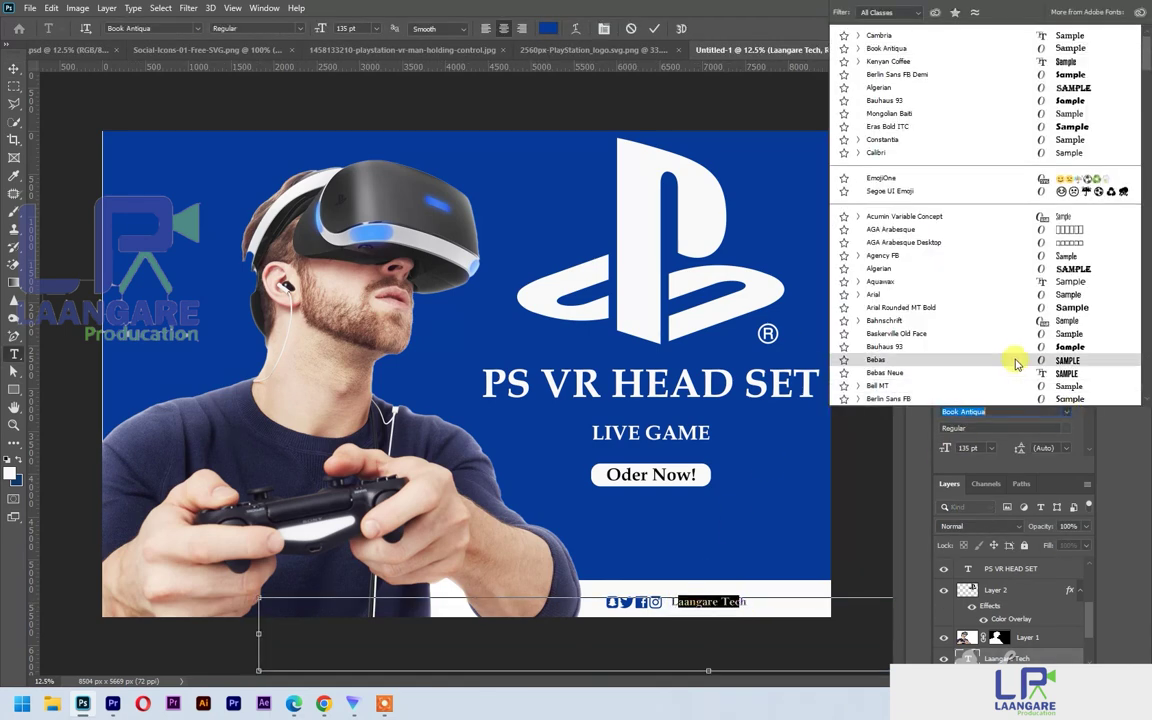
left_click(1012, 312)
left_click(692, 118)
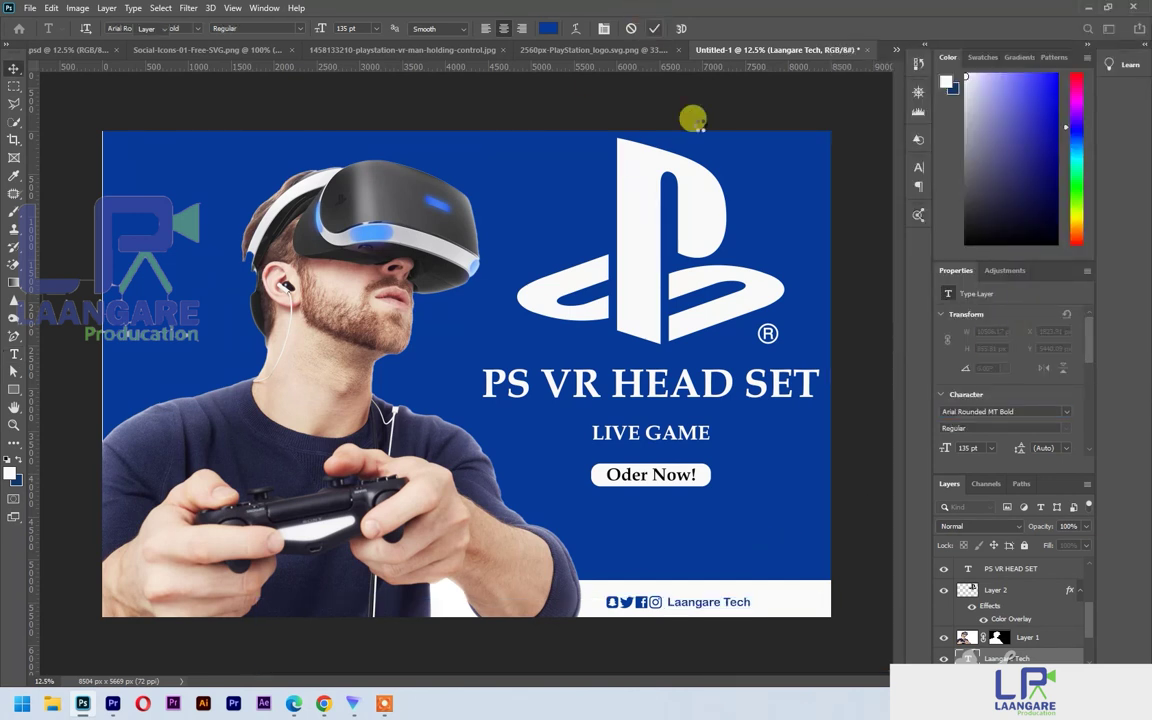
Step: Scale the "Laangare Tech" text proportionally to about 142%
left_click(703, 599)
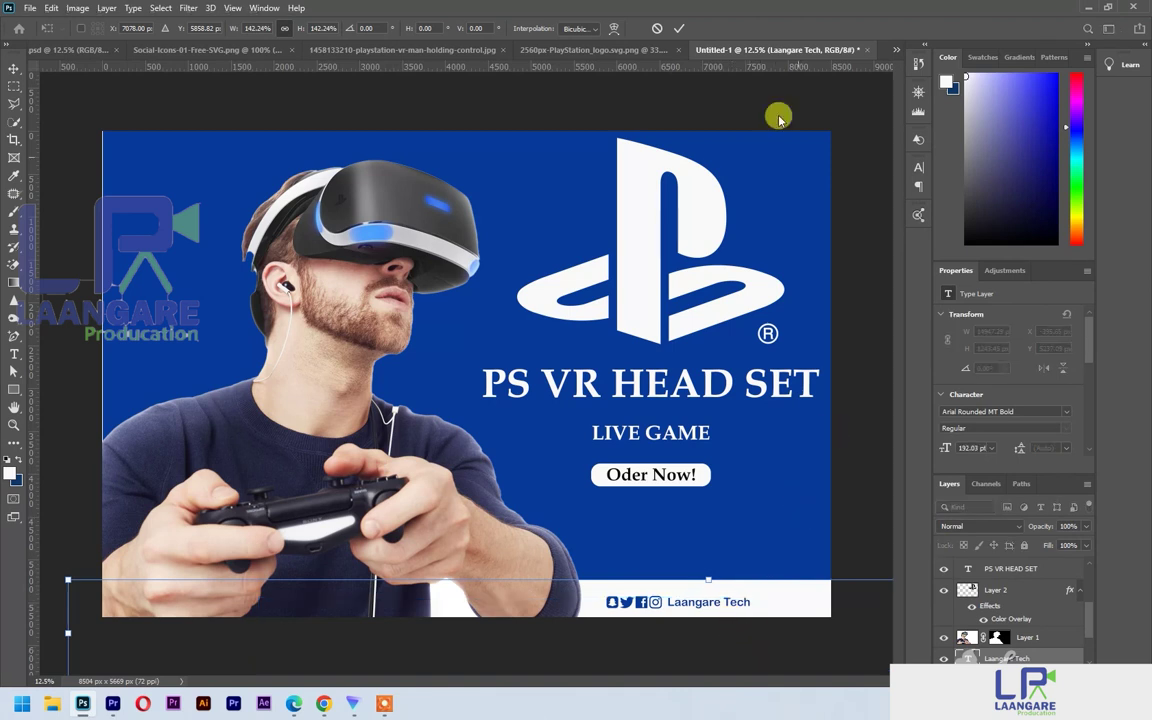
key("Return")
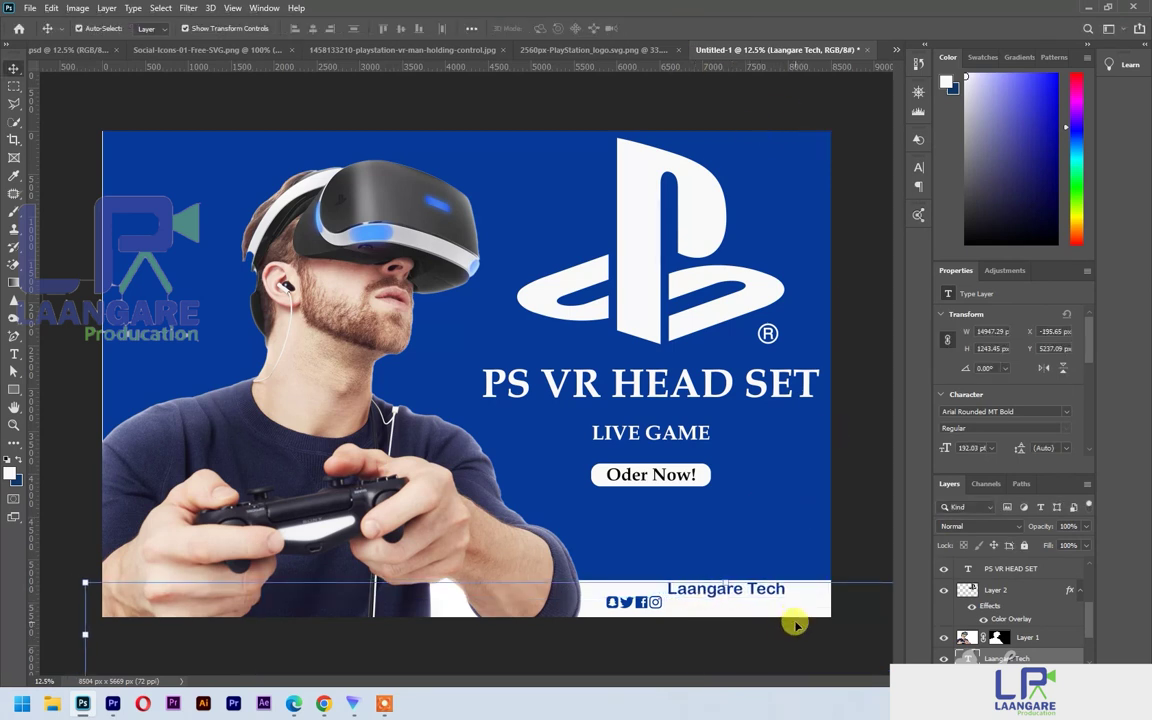